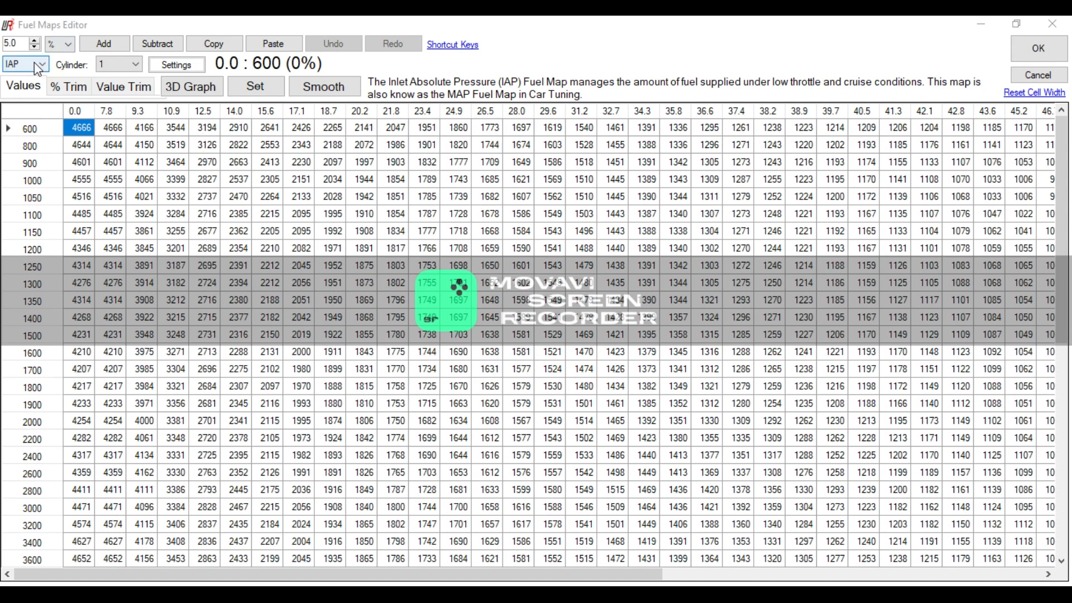
- Switch the fuel map to TPS for cylinder 1 and examine its values across the RPM rows
{"action": "left_click", "coordinate": [119, 69]}
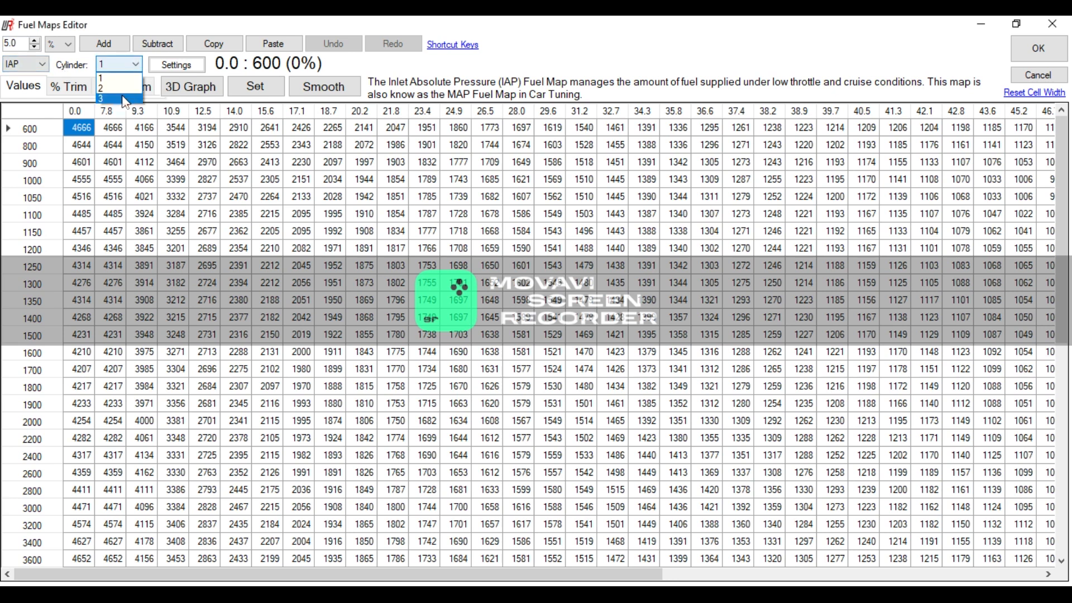
{"action": "left_click", "coordinate": [25, 71]}
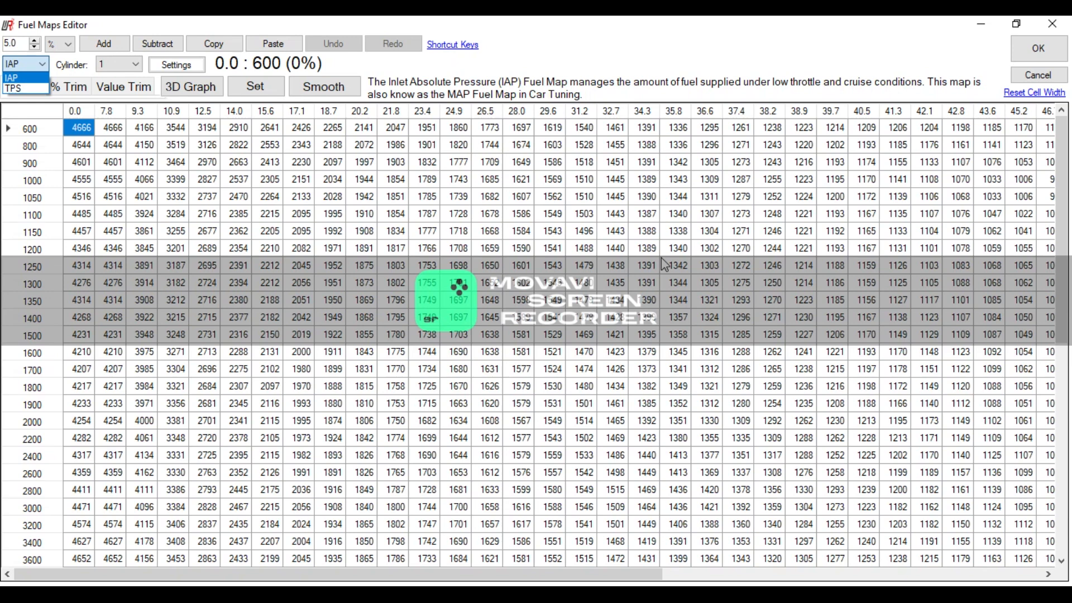
{"action": "left_click", "coordinate": [22, 88]}
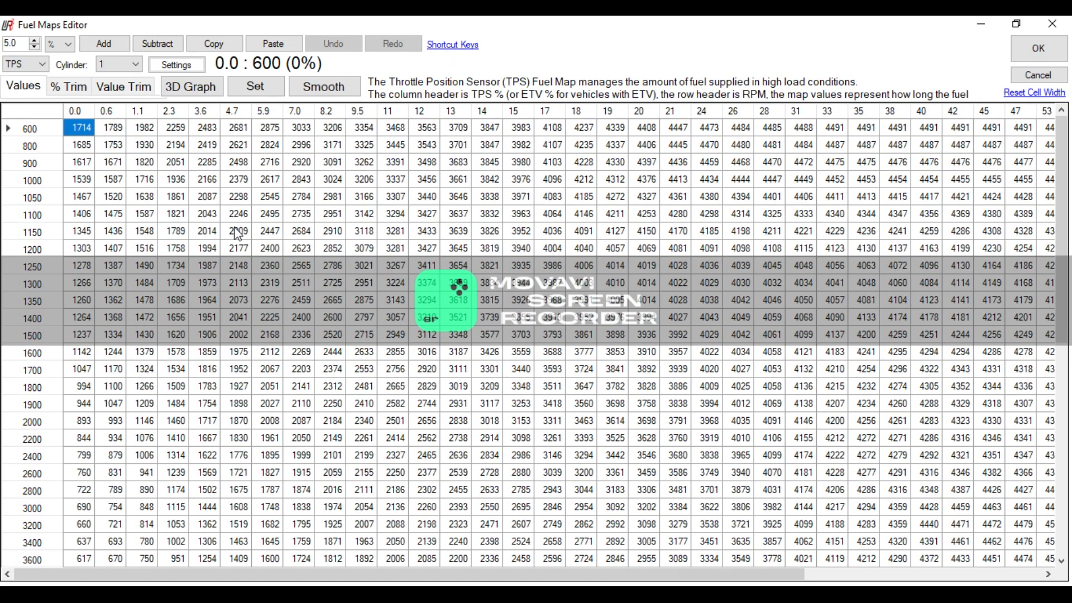
{"action": "left_click_drag", "start_coordinate": [459, 575], "coordinate": [427, 573]}
{"action": "scroll", "coordinate": [479, 385], "scroll_direction": "down", "scroll_amount": 3}
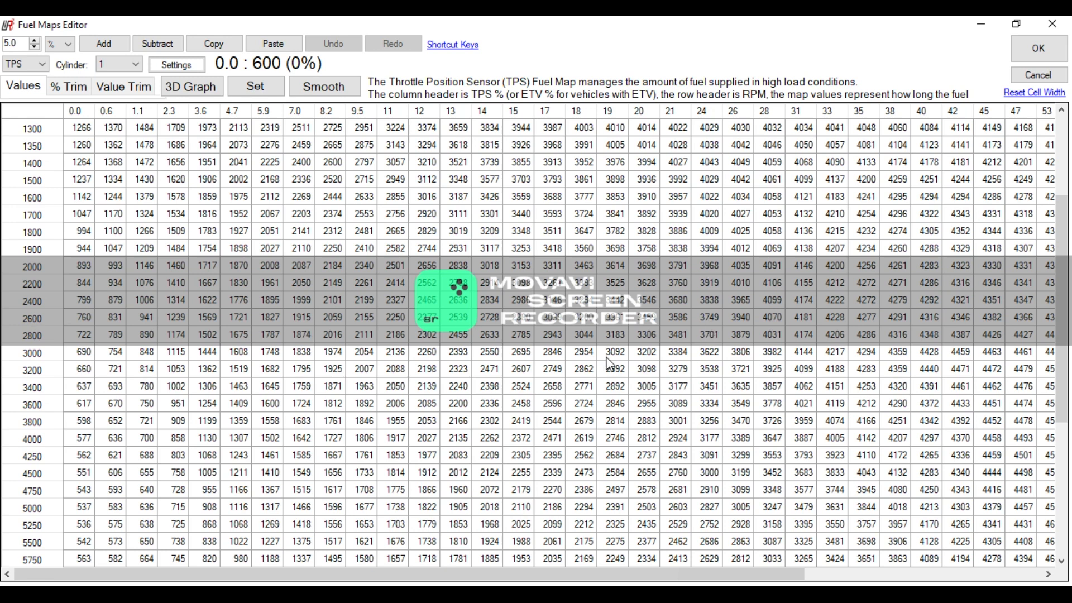
- Inspect the TPS fuel map cell at 24% throttle and 2600 RPM, including the percentage adjustment for it
{"action": "left_click", "coordinate": [716, 322]}
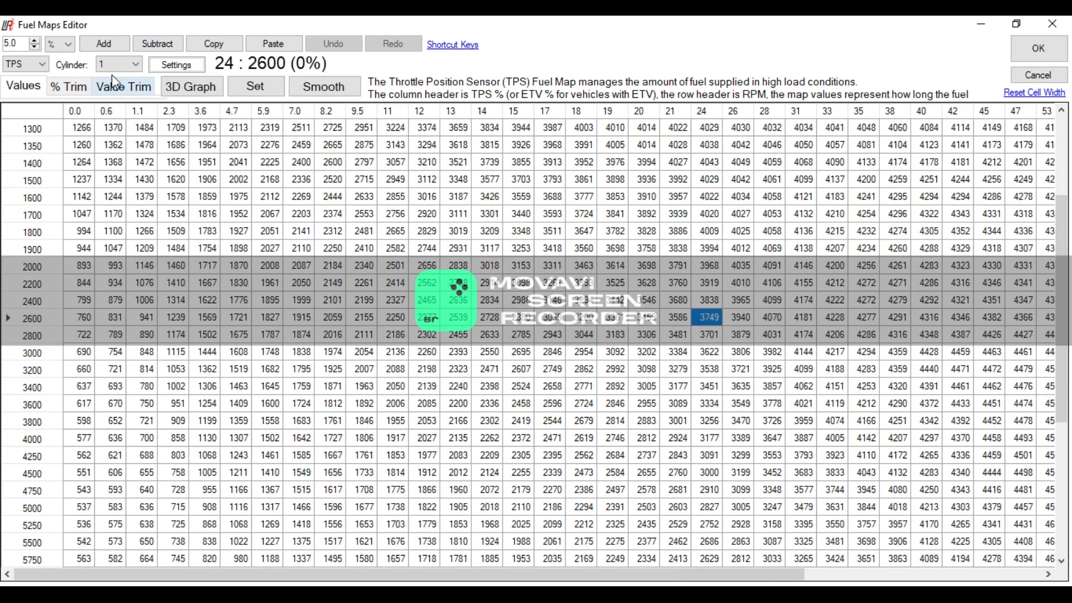
{"action": "left_click", "coordinate": [35, 40]}
{"action": "left_click", "coordinate": [88, 46]}
{"action": "left_click", "coordinate": [708, 369]}
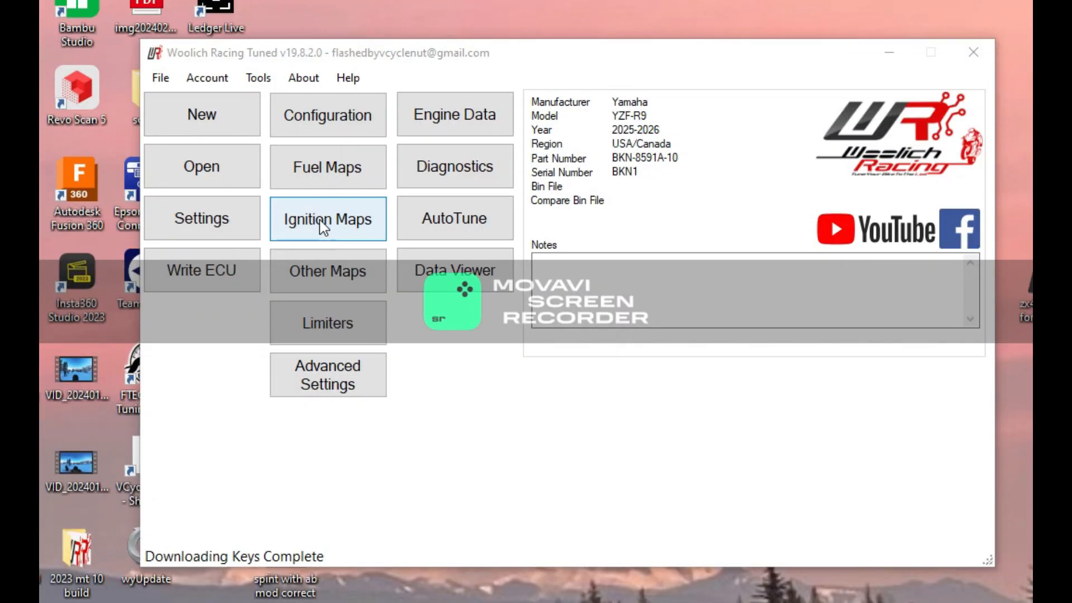
- Open the ignition maps and examine the Mode 1 timing table for the Gears 1-6 group
{"action": "left_click", "coordinate": [323, 226]}
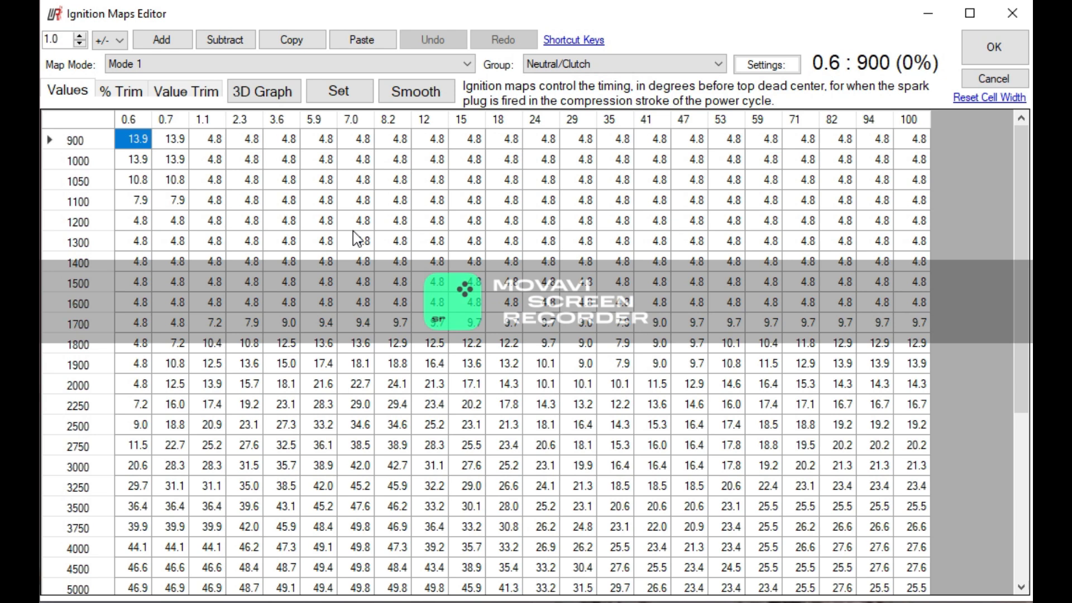
{"action": "left_click", "coordinate": [364, 65]}
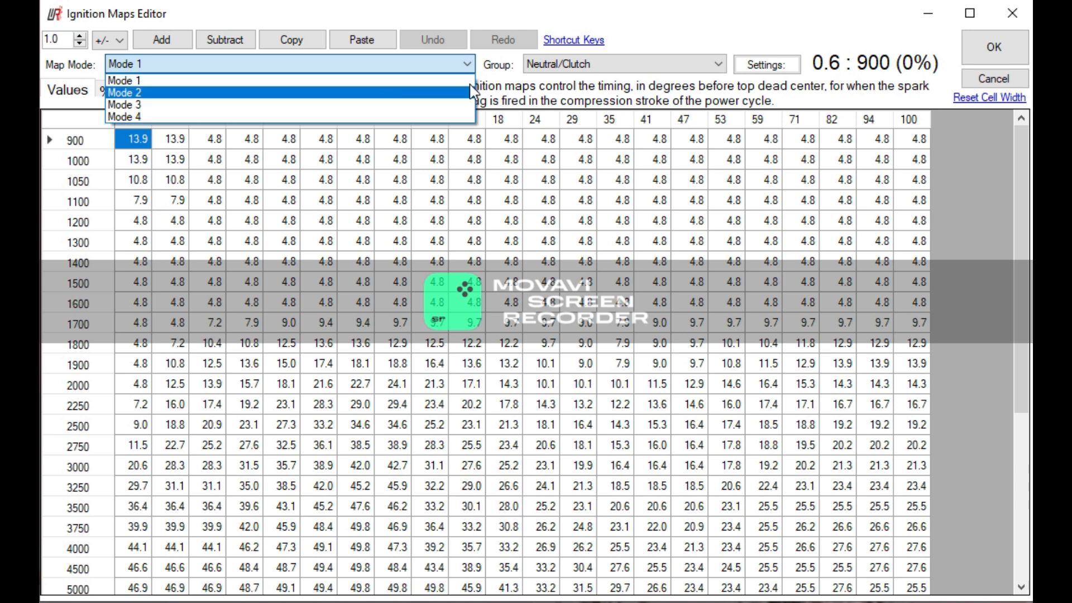
{"action": "left_click", "coordinate": [580, 66]}
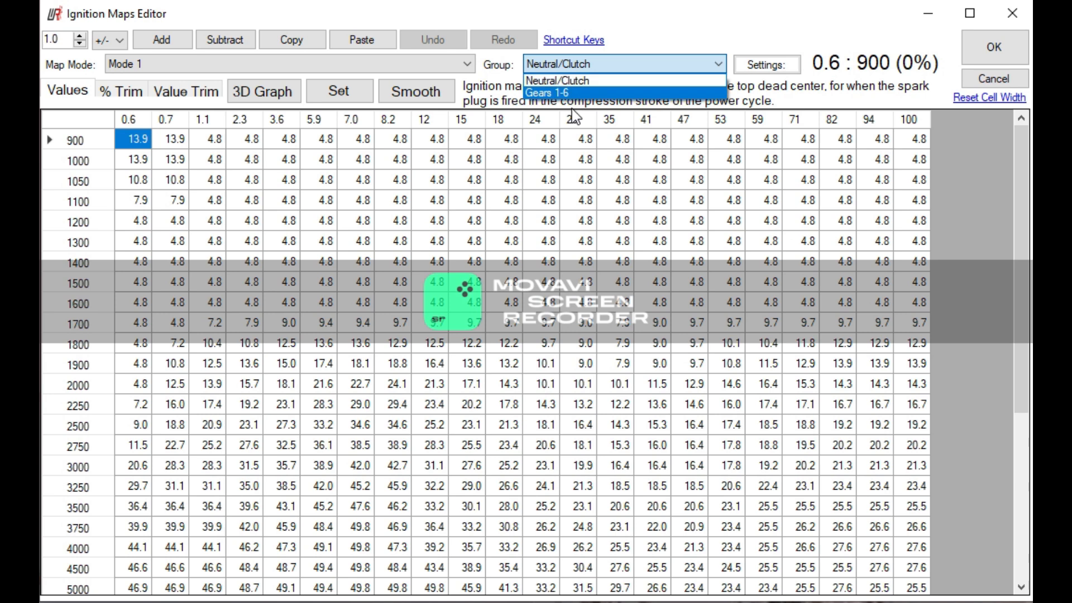
{"action": "left_click", "coordinate": [573, 91]}
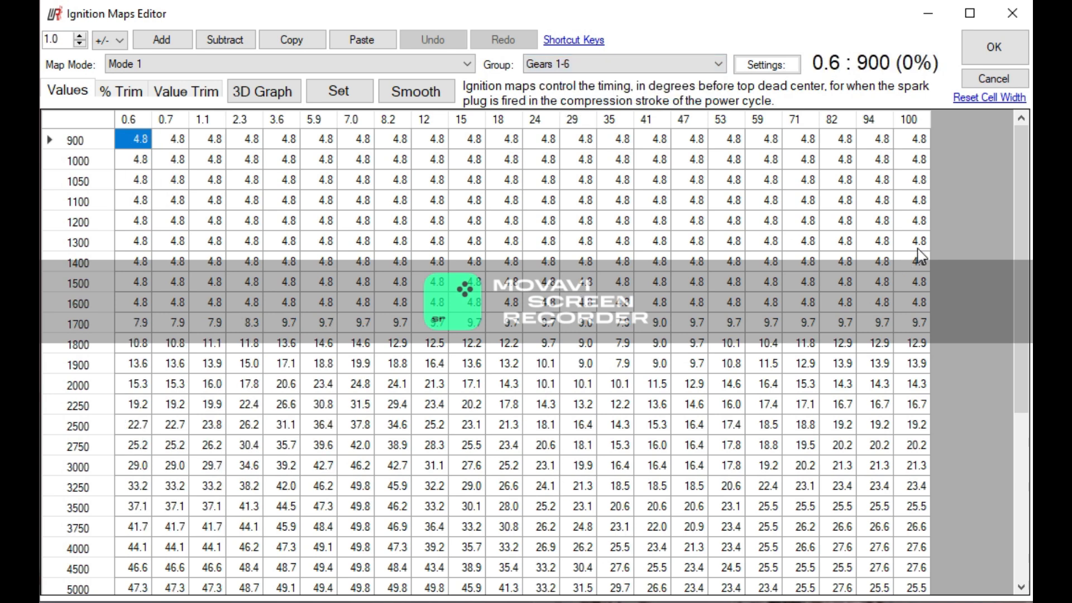
{"action": "left_click_drag", "start_coordinate": [1022, 207], "coordinate": [1022, 570]}
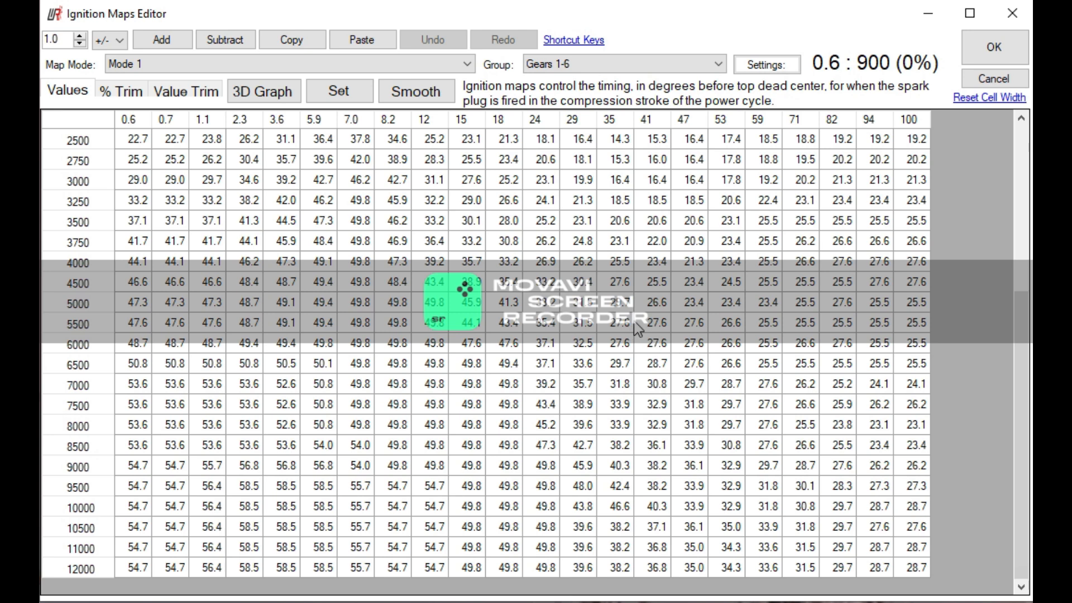
- View the Gears 1-6 ignition maps for Mode 2, Mode 3 and Mode 4 in turn
{"action": "left_click", "coordinate": [372, 68]}
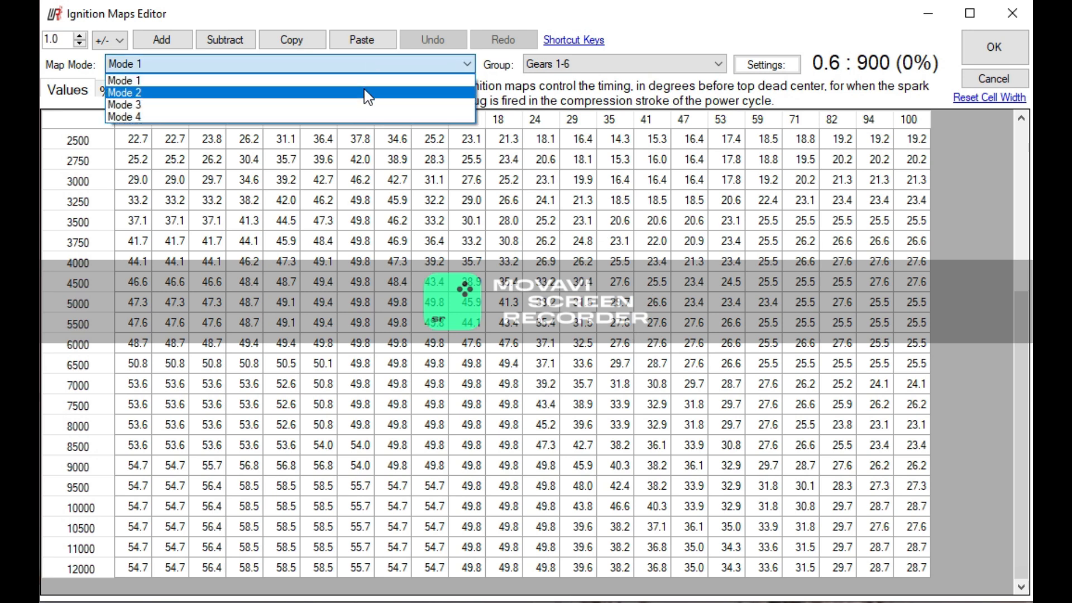
{"action": "left_click", "coordinate": [366, 92]}
{"action": "left_click", "coordinate": [365, 66]}
{"action": "left_click", "coordinate": [349, 106]}
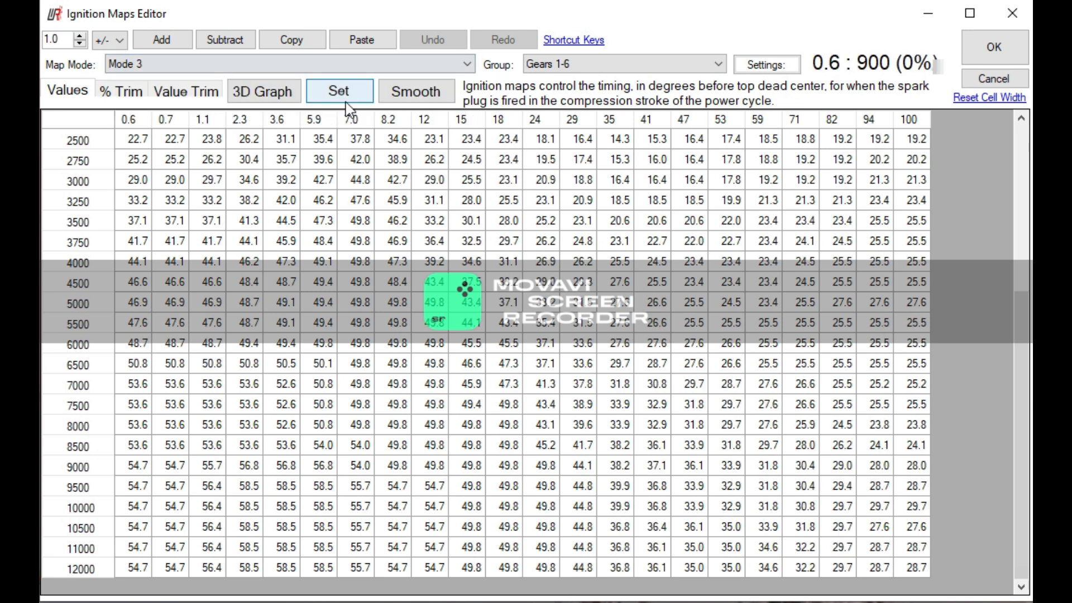
{"action": "left_click", "coordinate": [339, 70]}
{"action": "left_click", "coordinate": [321, 116]}
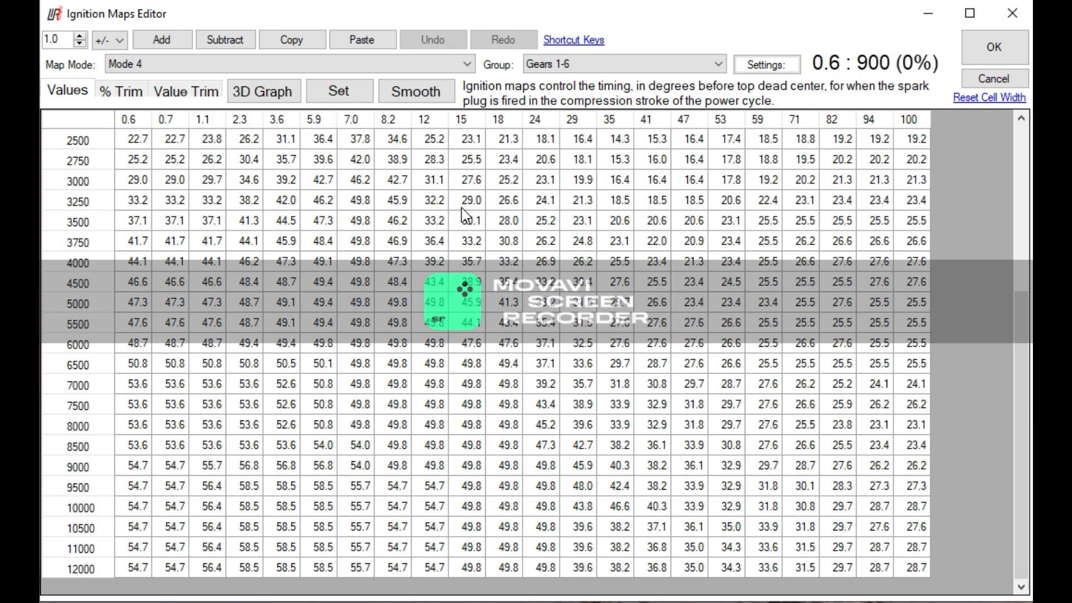
- Compare the Gears 1-6 ignition timing again by going back to Mode 3 and Mode 2, ending on Mode 4
{"action": "left_click", "coordinate": [238, 66]}
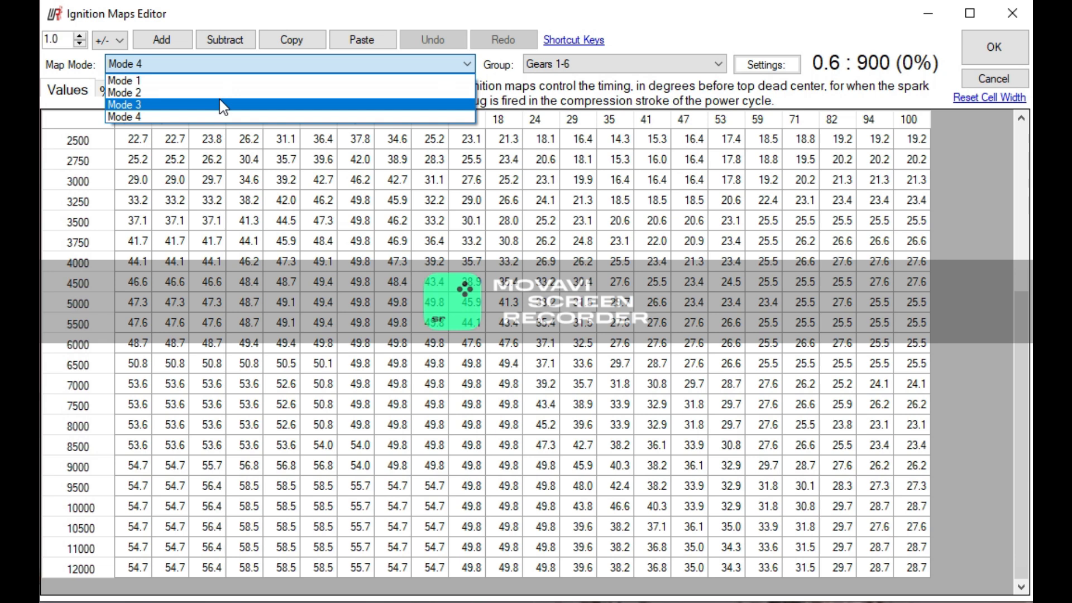
{"action": "left_click", "coordinate": [224, 106]}
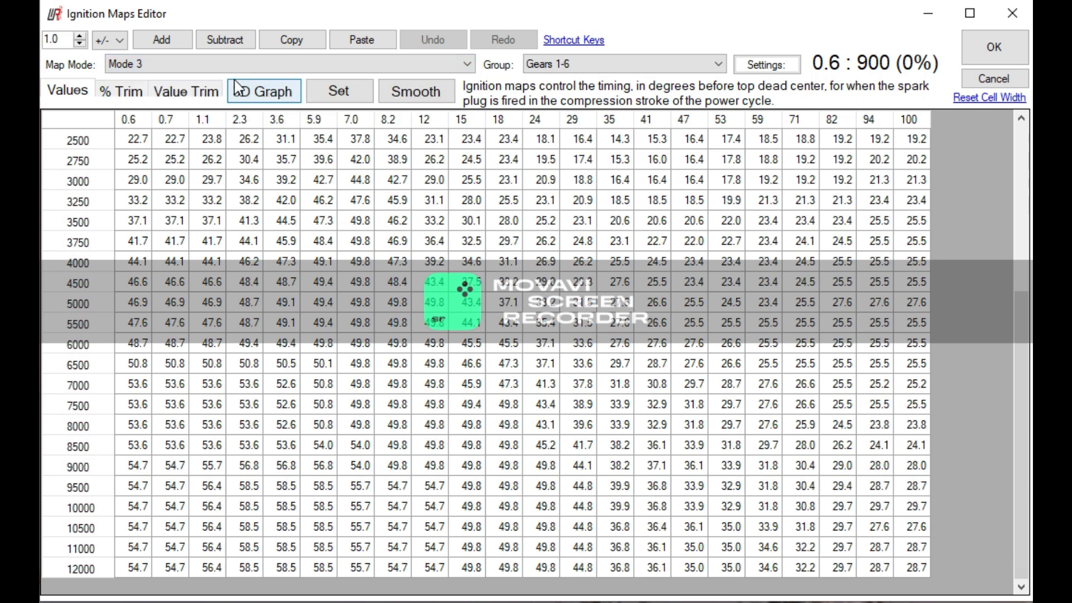
{"action": "left_click", "coordinate": [234, 65]}
{"action": "left_click", "coordinate": [233, 93]}
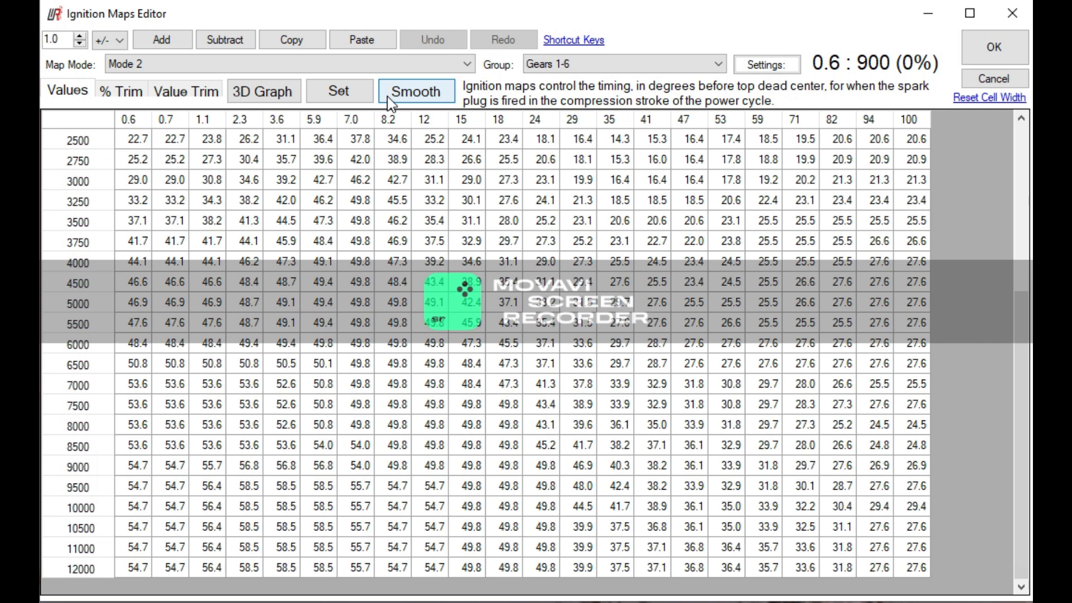
{"action": "left_click", "coordinate": [266, 60]}
{"action": "left_click", "coordinate": [250, 118]}
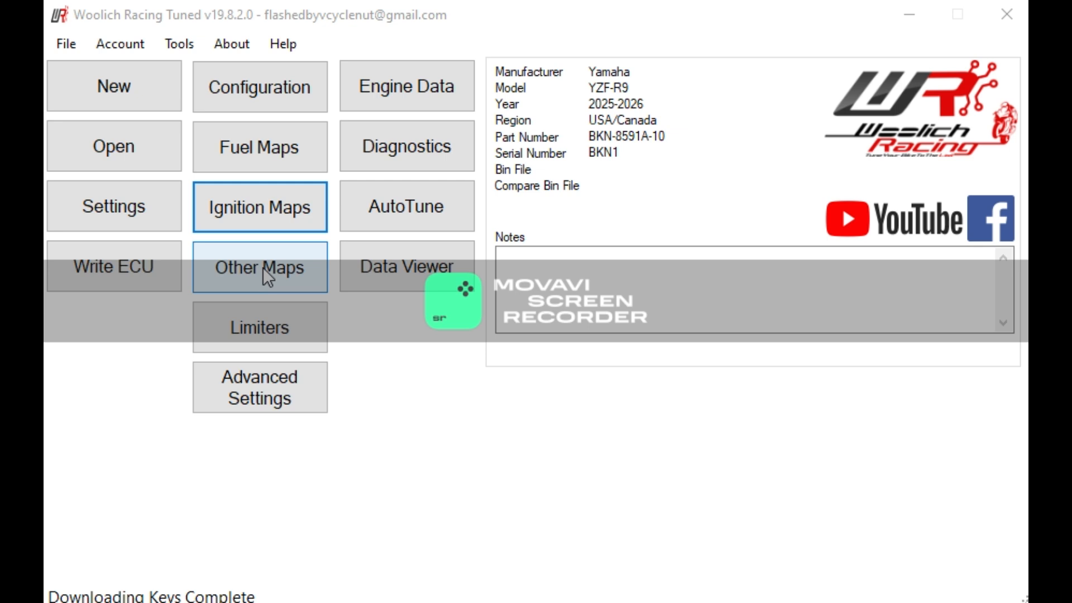
- Set the fan temperature to 90/85 in the advanced settings and raise the idle speed
{"action": "left_click", "coordinate": [383, 164]}
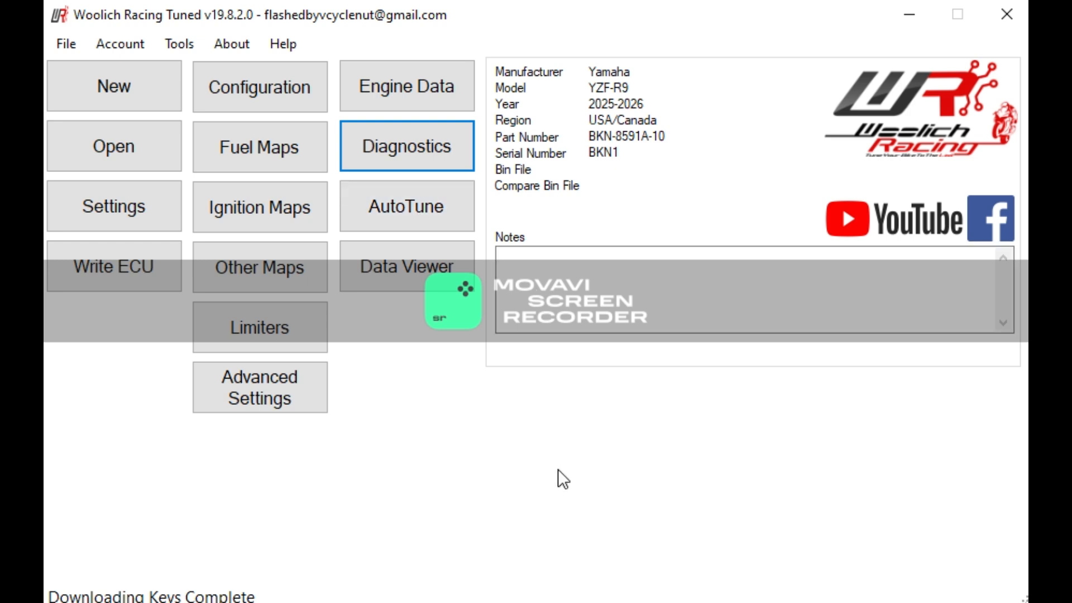
{"action": "left_click", "coordinate": [294, 375]}
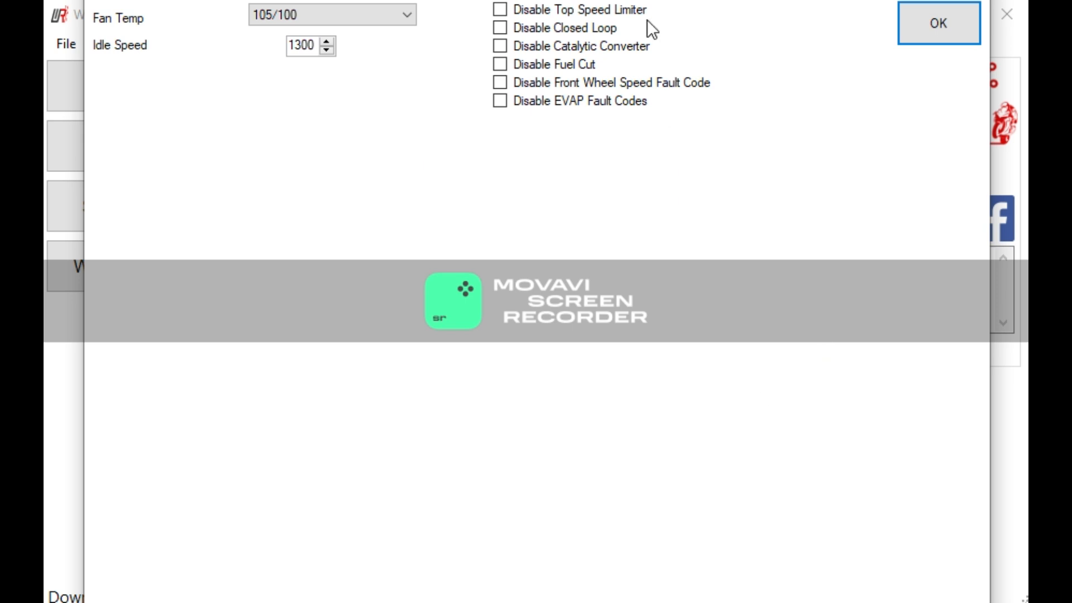
{"action": "left_click_drag", "start_coordinate": [643, 0], "coordinate": [630, 102]}
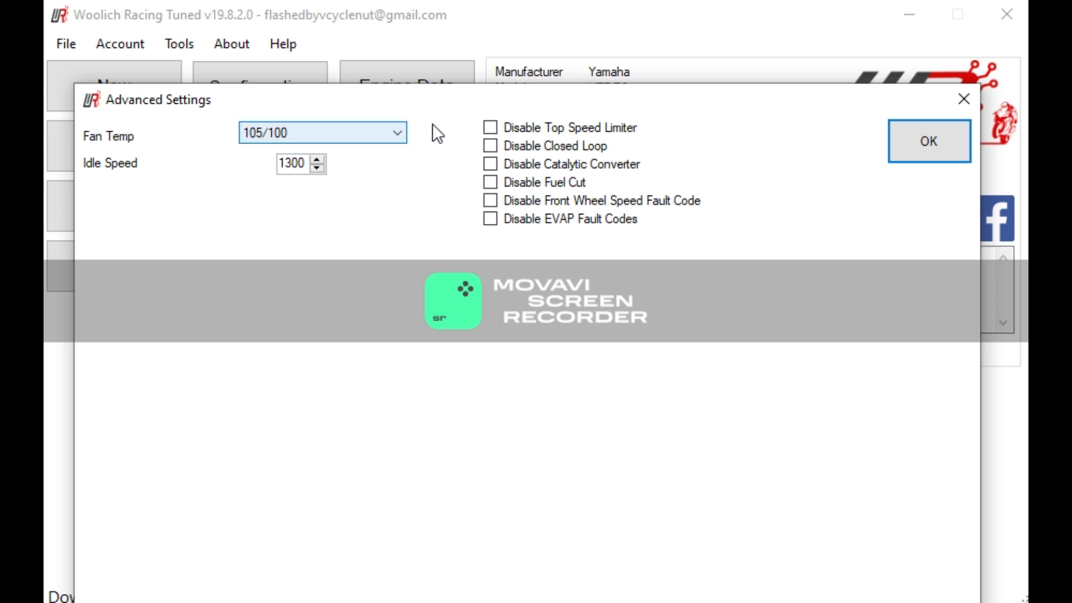
{"action": "left_click", "coordinate": [398, 139]}
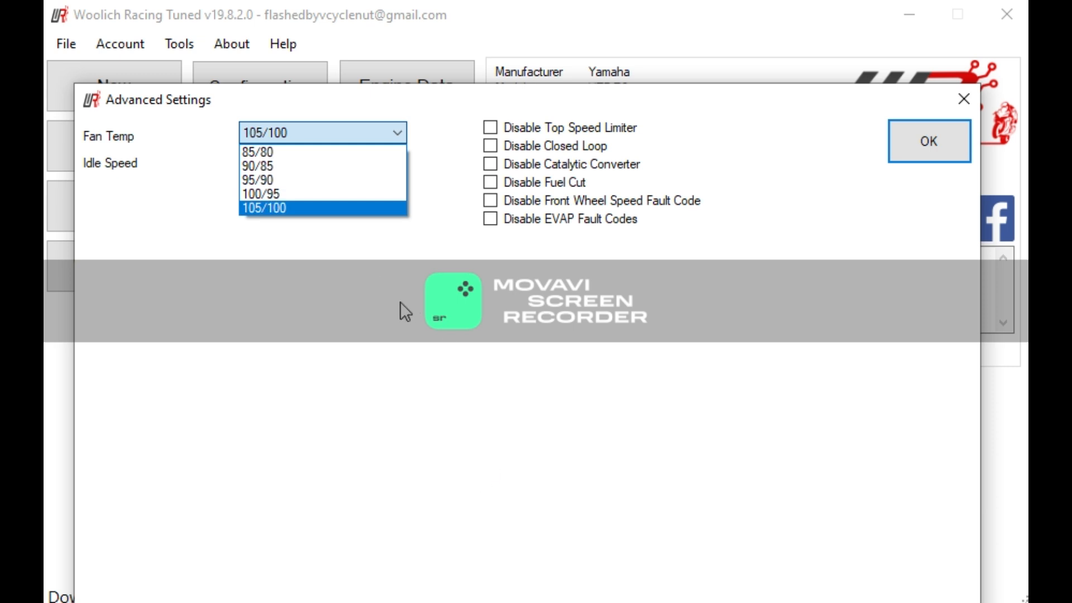
{"action": "left_click", "coordinate": [295, 167]}
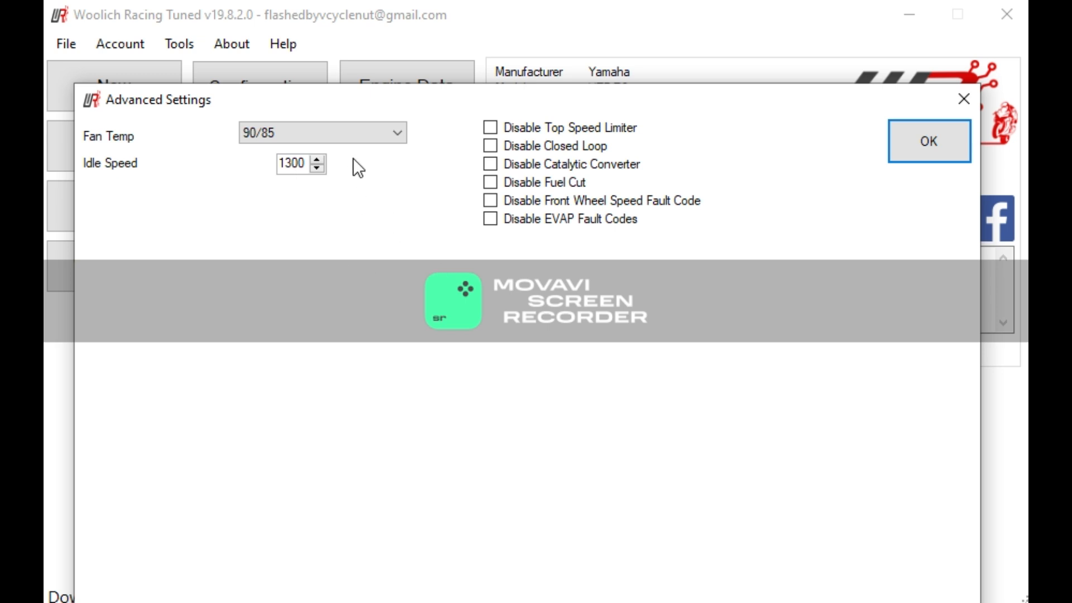
{"action": "left_click", "coordinate": [317, 159]}
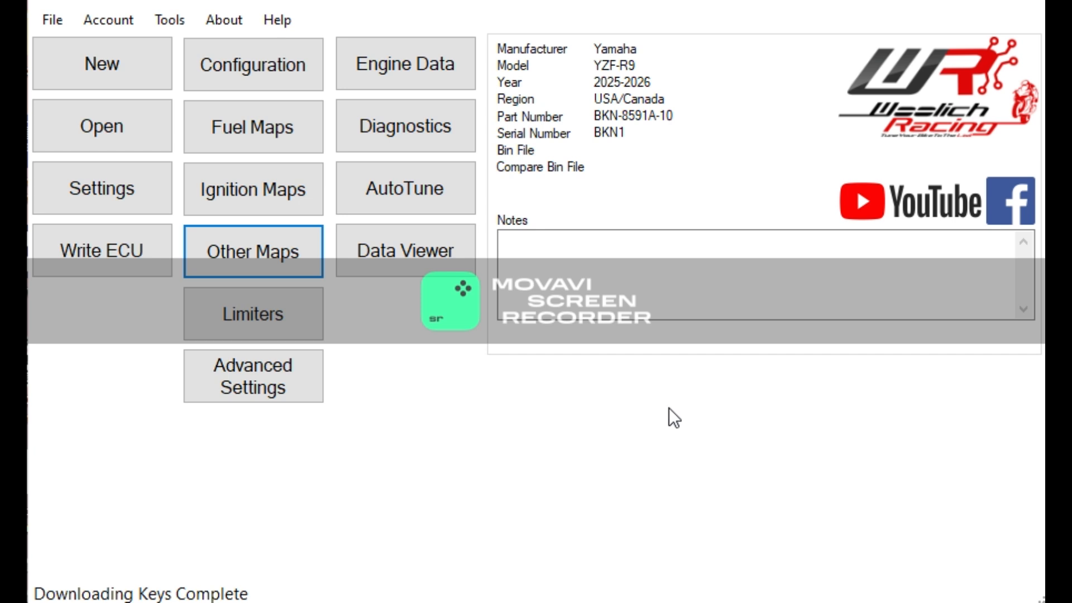
- Check the RPM limiter setting and close it
{"action": "left_click", "coordinate": [291, 330]}
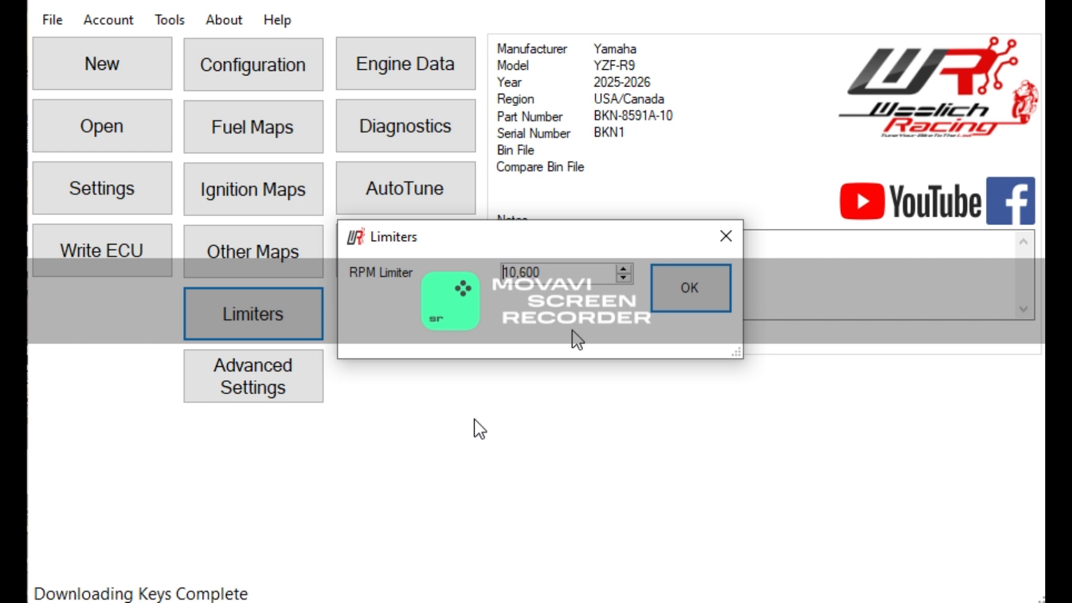
{"action": "left_click", "coordinate": [706, 286]}
- Open the other maps and examine the Electronic Throttle Valve map for Mode 1, Gear 0
{"action": "left_click", "coordinate": [252, 251]}
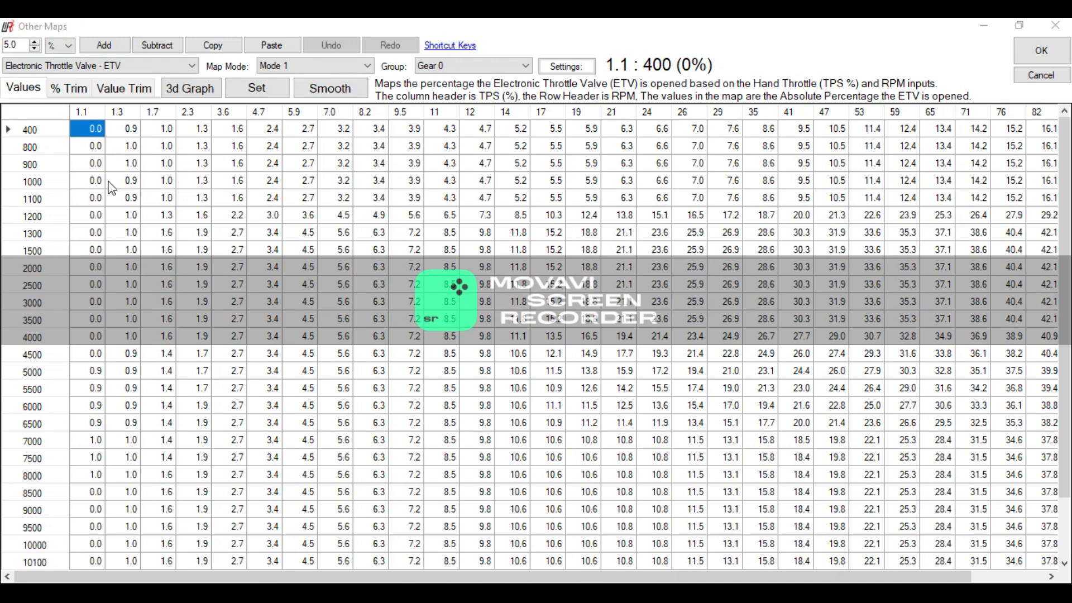
{"action": "left_click", "coordinate": [109, 65]}
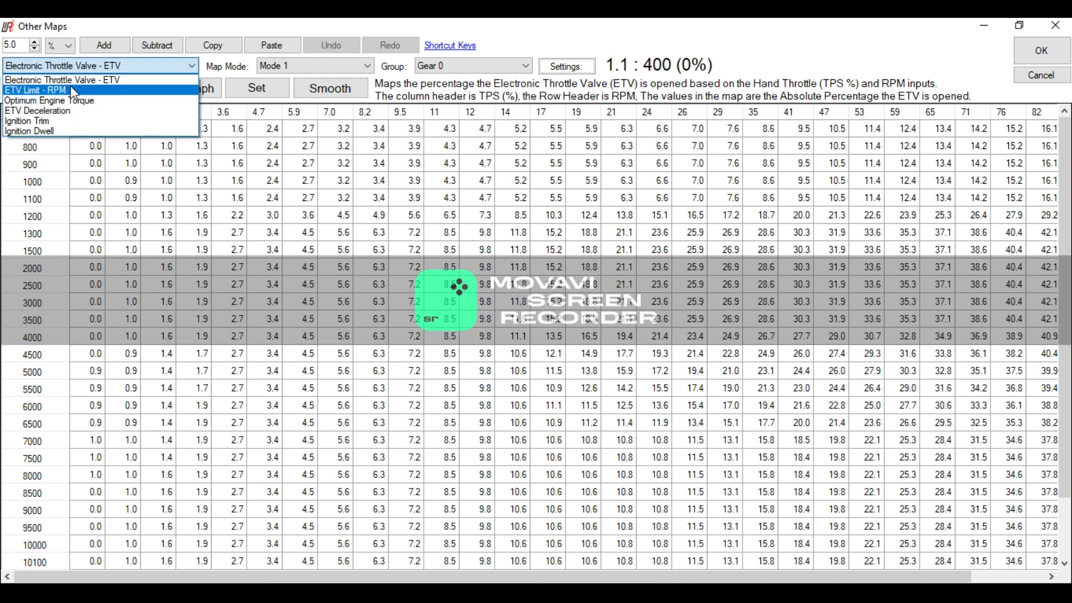
{"action": "left_click", "coordinate": [510, 40]}
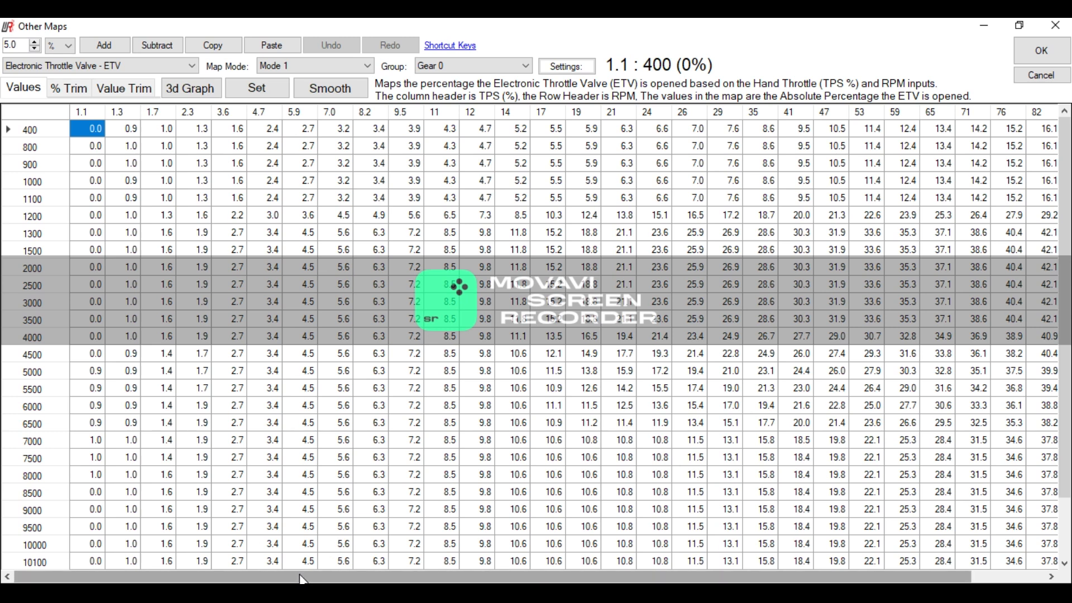
{"action": "left_click_drag", "start_coordinate": [301, 579], "coordinate": [380, 579]}
{"action": "scroll", "coordinate": [1051, 192], "scroll_direction": "down", "scroll_amount": 2}
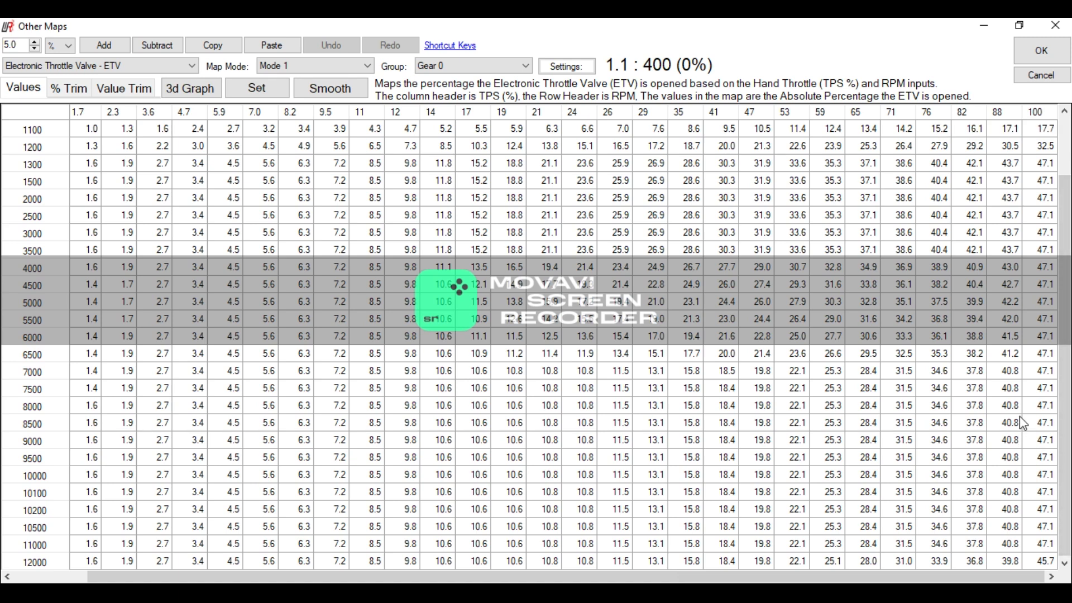
- Compare the Mode 1 ETV maps for Gear 1 and Gear 2, checking Gear 2's cells at 100% throttle and 9000 and 10000 RPM
{"action": "left_click", "coordinate": [444, 66]}
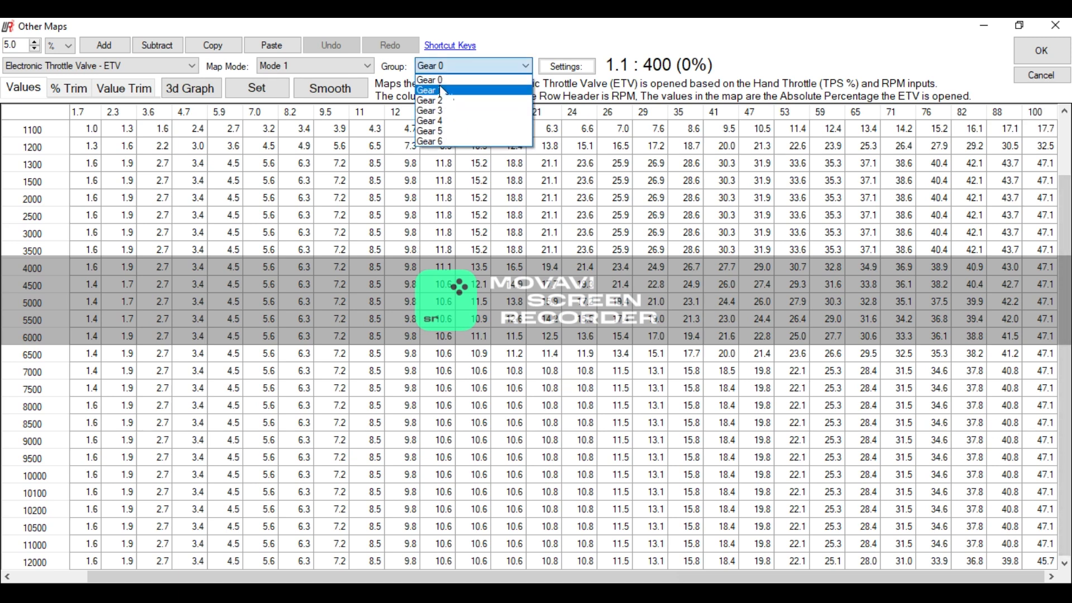
{"action": "left_click", "coordinate": [443, 91]}
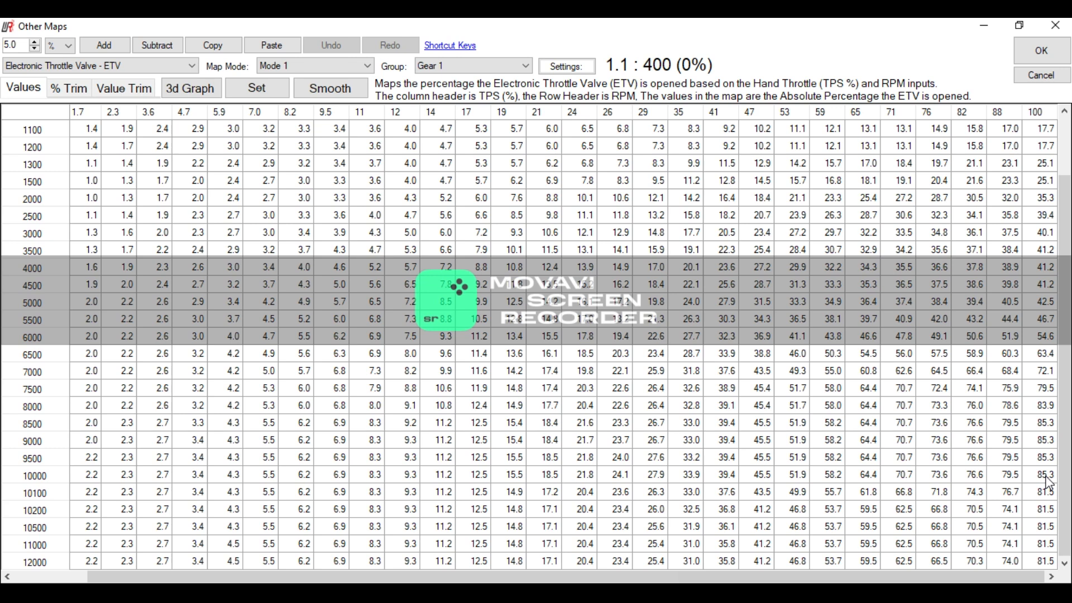
{"action": "left_click", "coordinate": [503, 65]}
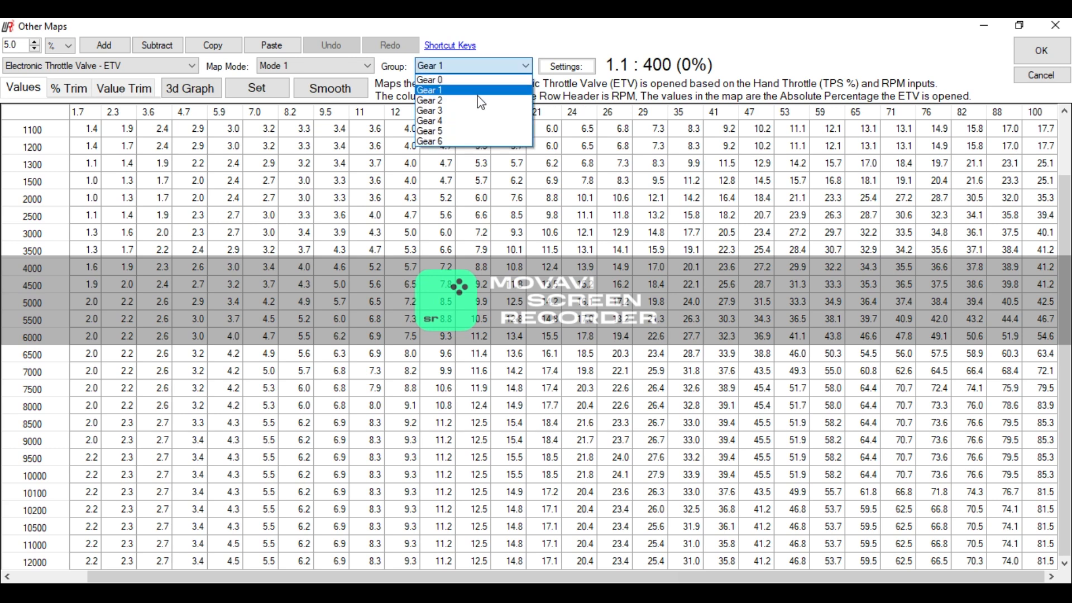
{"action": "left_click", "coordinate": [478, 100]}
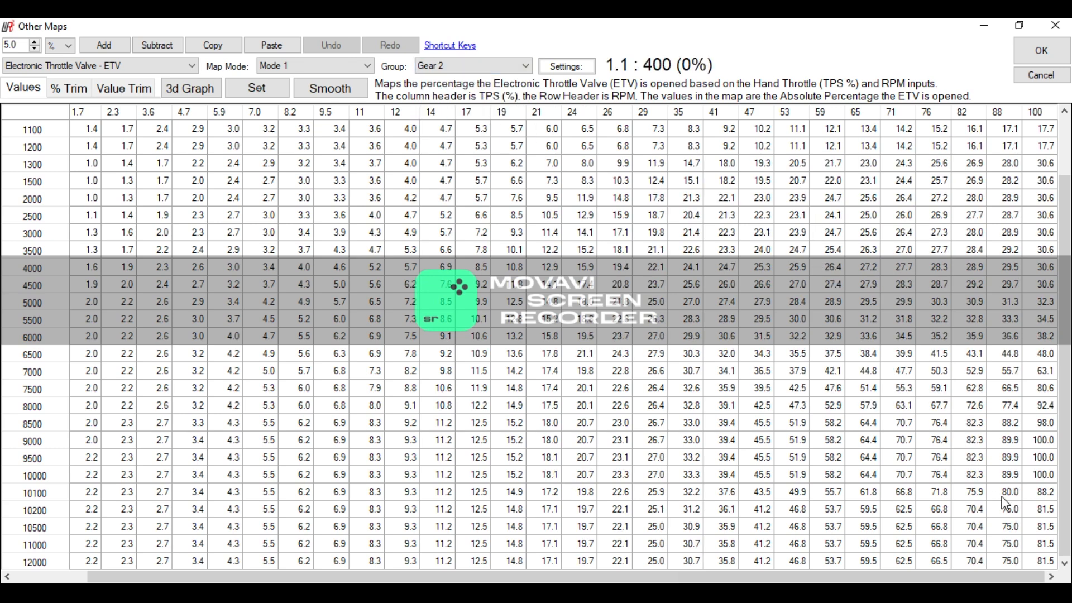
{"action": "left_click", "coordinate": [1032, 444]}
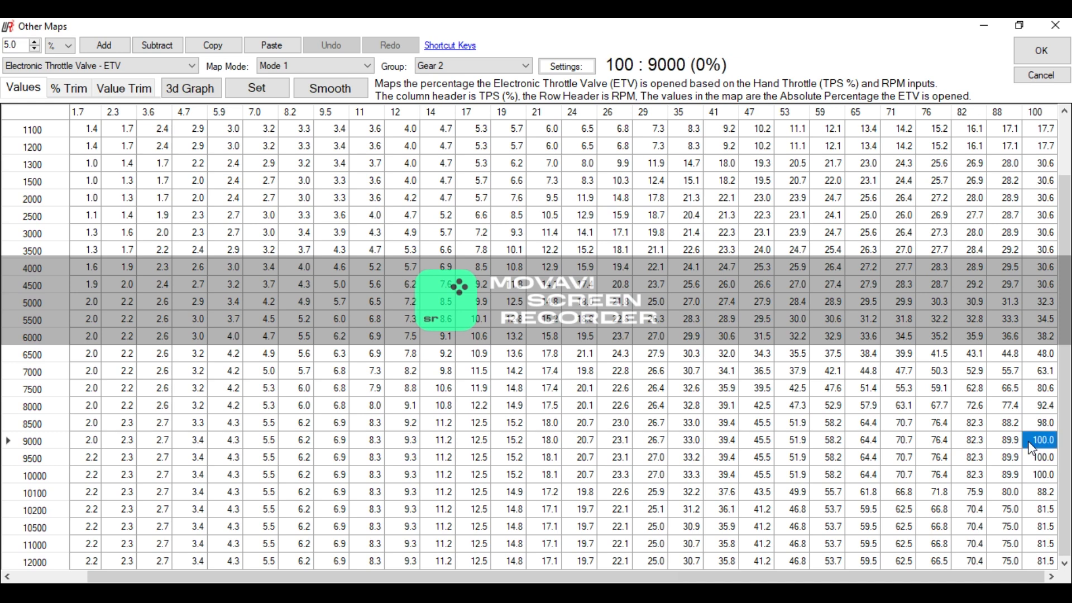
{"action": "left_click", "coordinate": [1047, 477]}
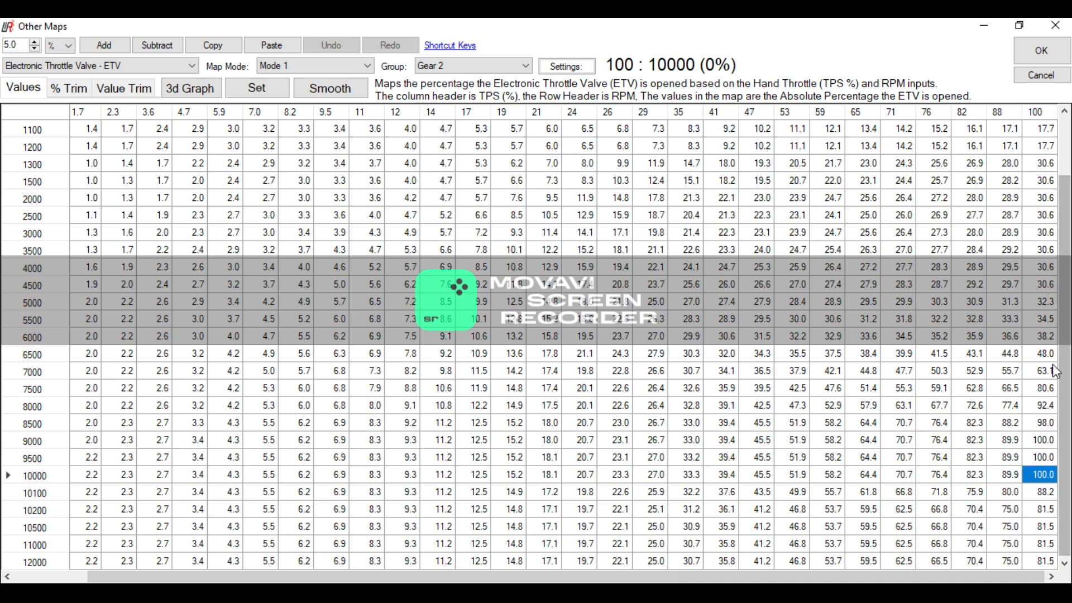
- Examine the Mode 1 ETV map for Gear 3, checking the cells at 100% throttle and 7000 and 10000 RPM
{"action": "left_click", "coordinate": [431, 69]}
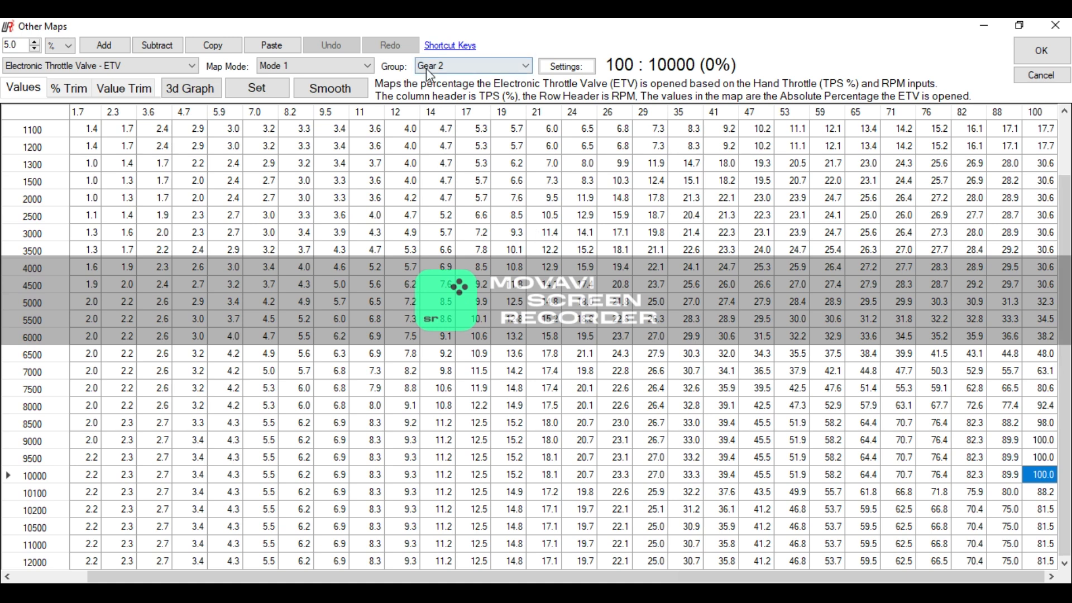
{"action": "left_click", "coordinate": [435, 110]}
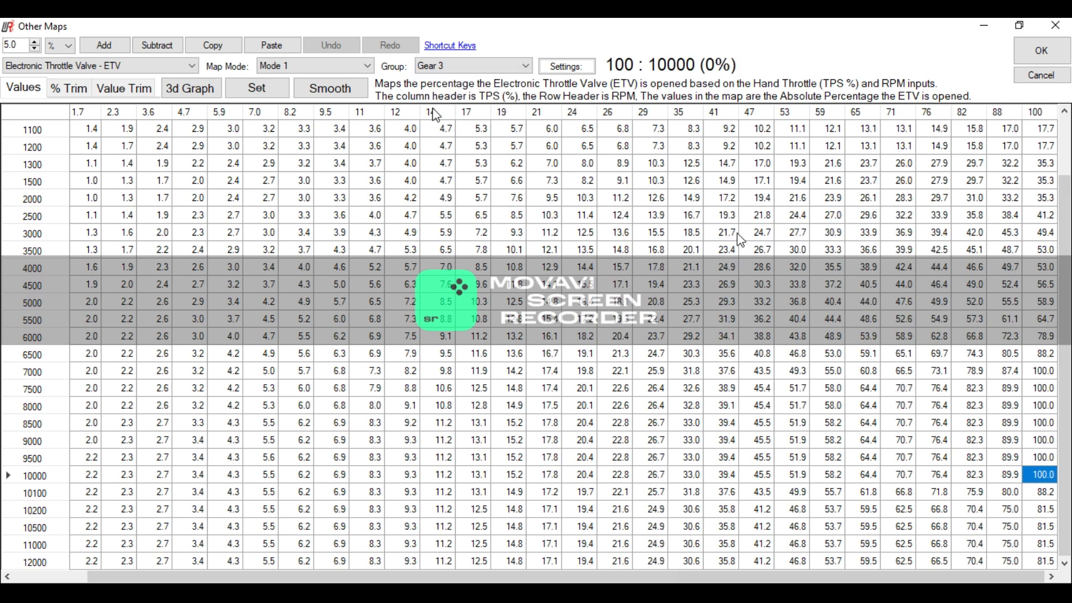
{"action": "left_click", "coordinate": [1053, 374]}
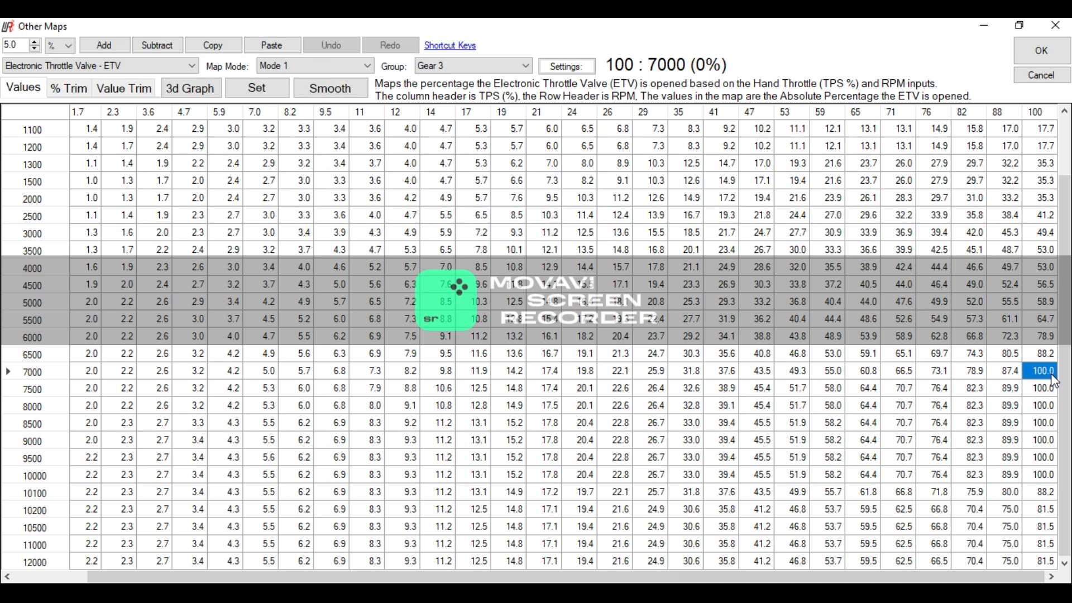
{"action": "left_click", "coordinate": [1053, 479]}
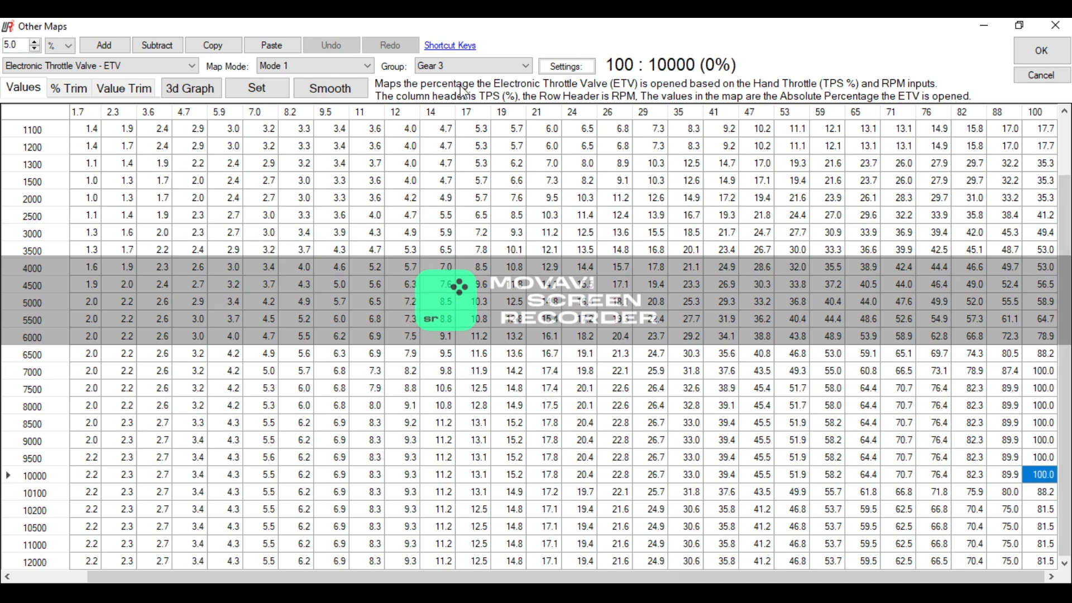
- Review the Mode 1 ETV maps for Gear 4, Gear 5 and Gear 6 in turn
{"action": "left_click", "coordinate": [453, 66]}
{"action": "left_click", "coordinate": [442, 116]}
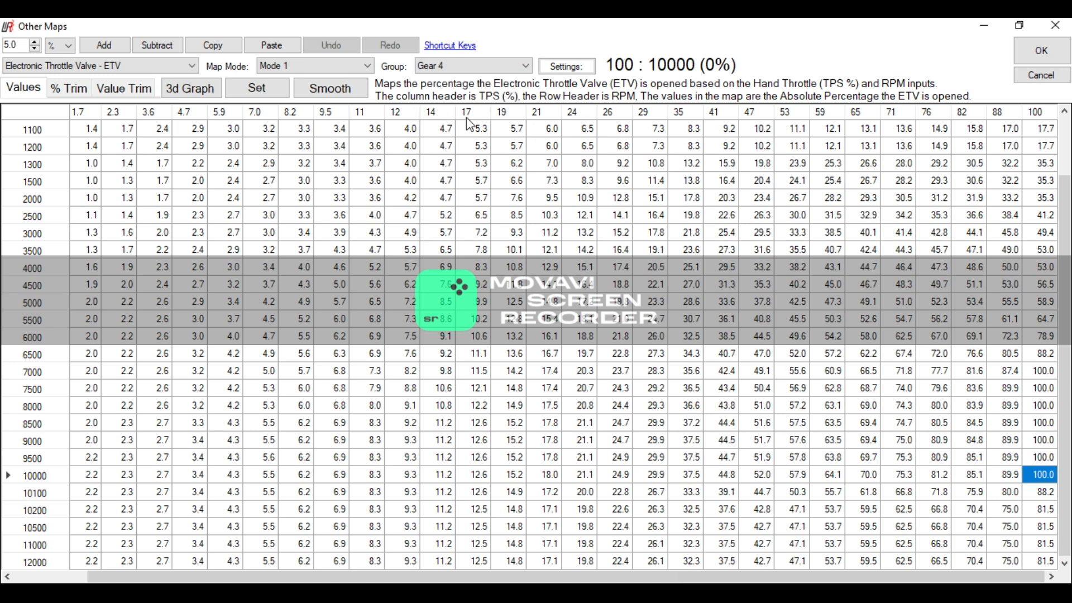
{"action": "left_click", "coordinate": [440, 68]}
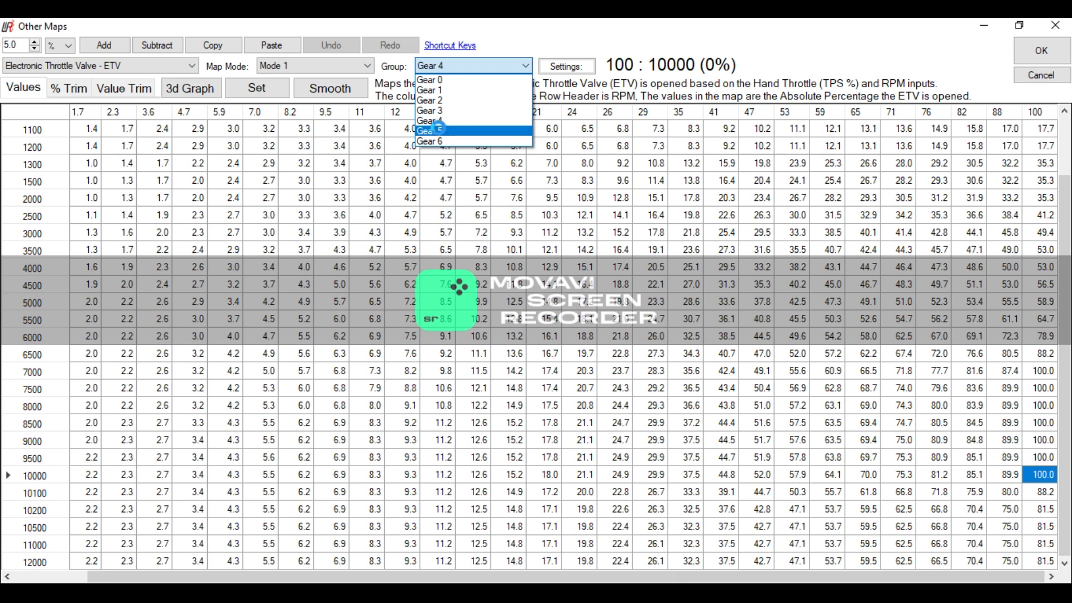
{"action": "left_click", "coordinate": [441, 132]}
{"action": "left_click", "coordinate": [441, 70]}
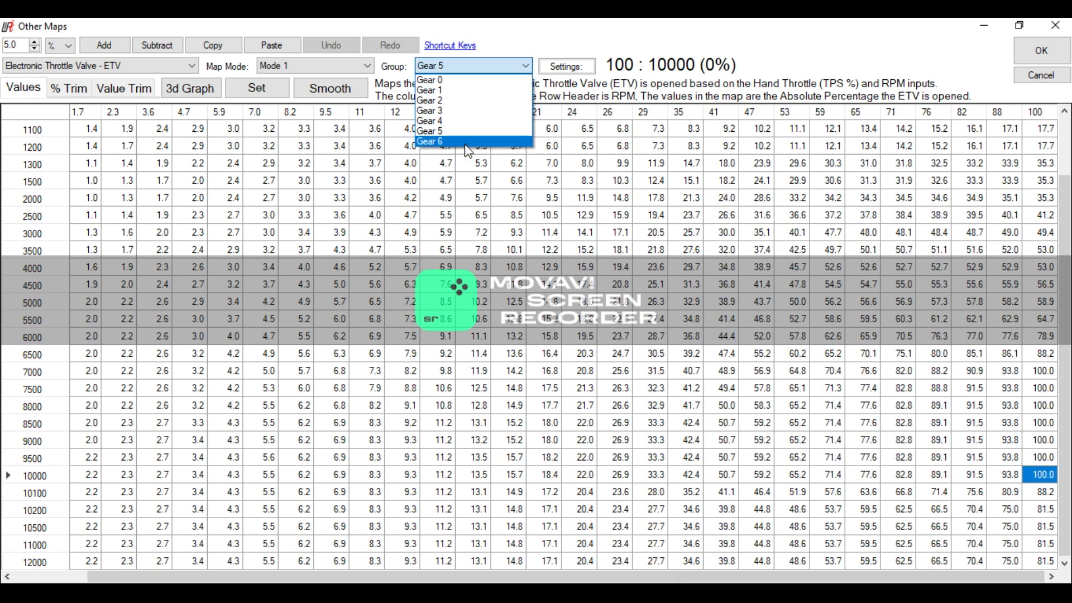
{"action": "left_click", "coordinate": [461, 140]}
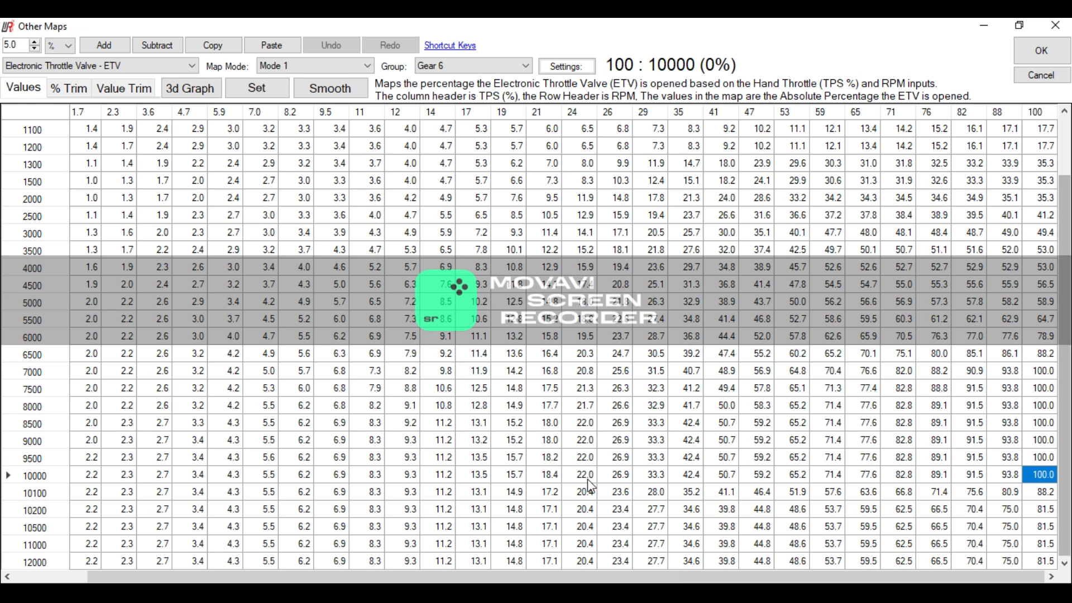
- Examine the Mode 1 Gear 6 ETV map from low to full throttle and compare it with Gear 2
{"action": "left_click_drag", "start_coordinate": [463, 577], "coordinate": [389, 572]}
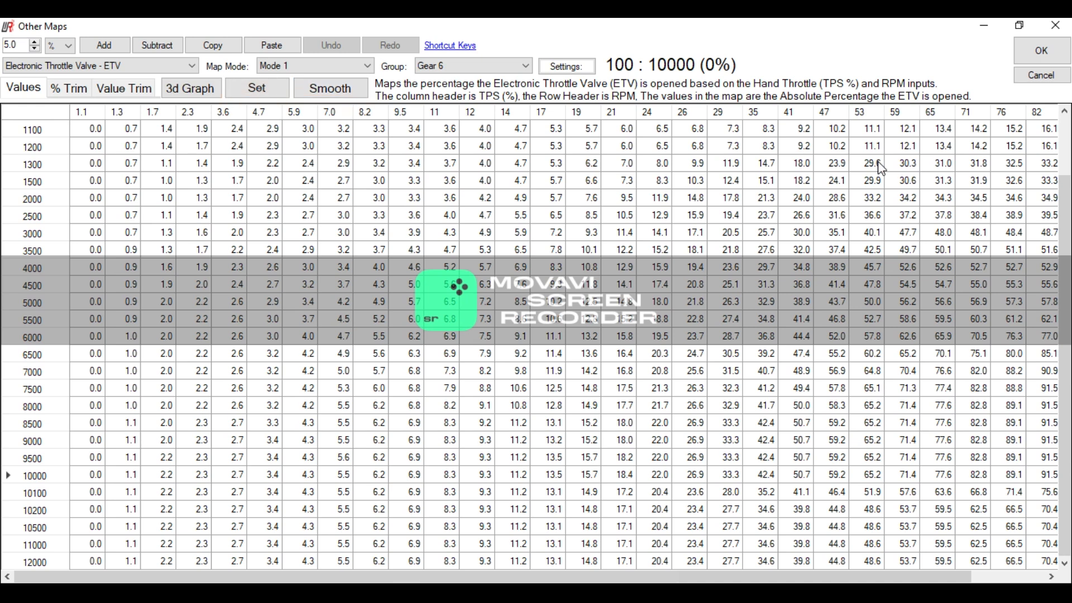
{"action": "left_click_drag", "start_coordinate": [661, 578], "coordinate": [733, 580]}
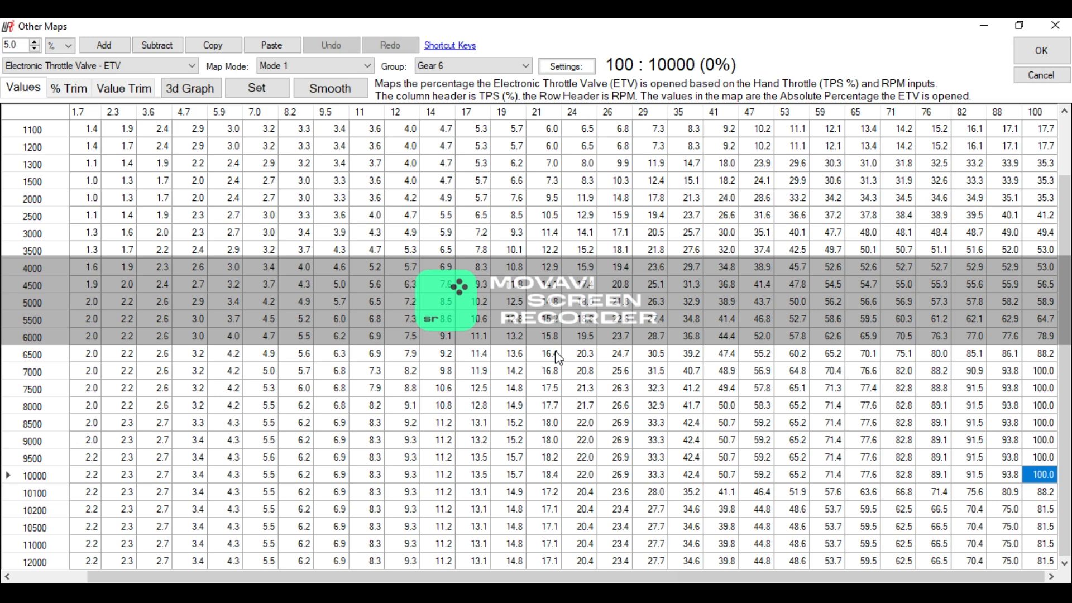
{"action": "scroll", "coordinate": [170, 433], "scroll_direction": "left", "scroll_amount": 2}
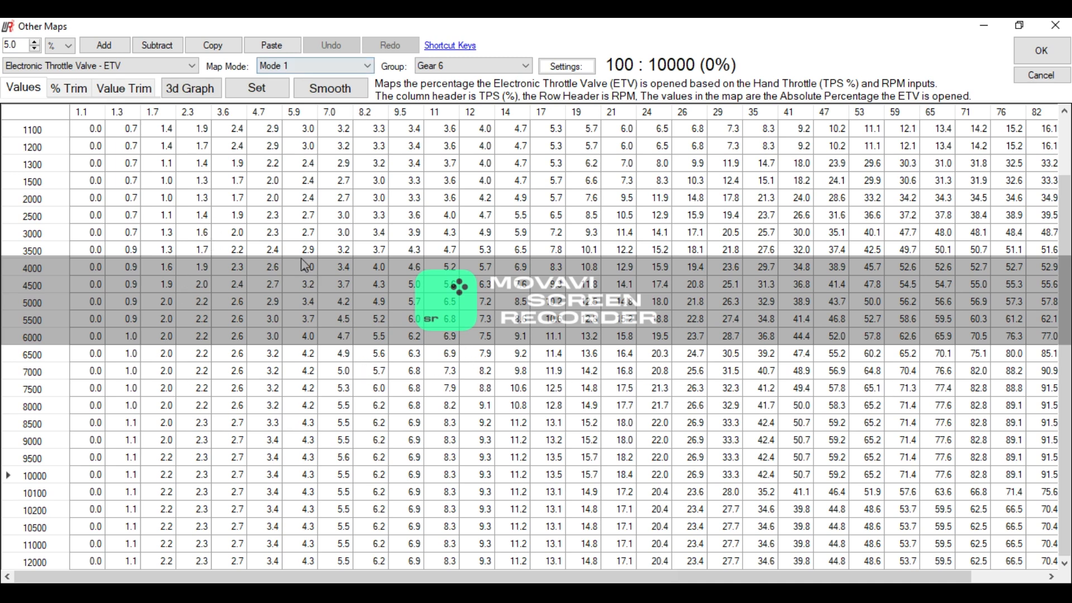
{"action": "left_click_drag", "start_coordinate": [620, 578], "coordinate": [1028, 510]}
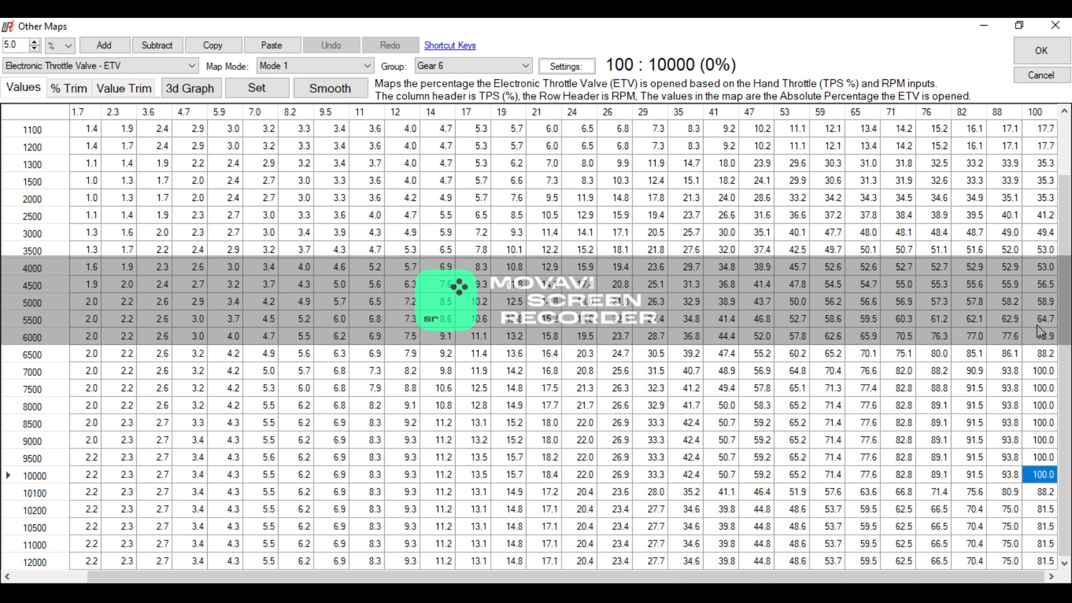
{"action": "left_click", "coordinate": [480, 67]}
{"action": "left_click", "coordinate": [465, 101]}
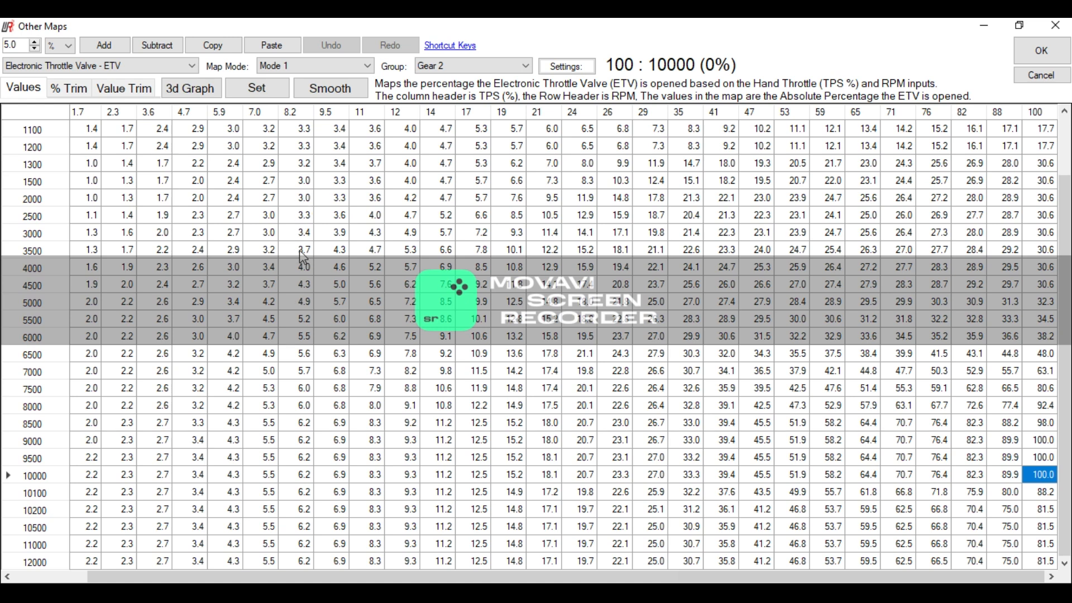
- Switch the ETV map to Mode 2 and compare its Gear 1 and Gear 2 maps
{"action": "left_click", "coordinate": [311, 70]}
{"action": "left_click", "coordinate": [304, 88]}
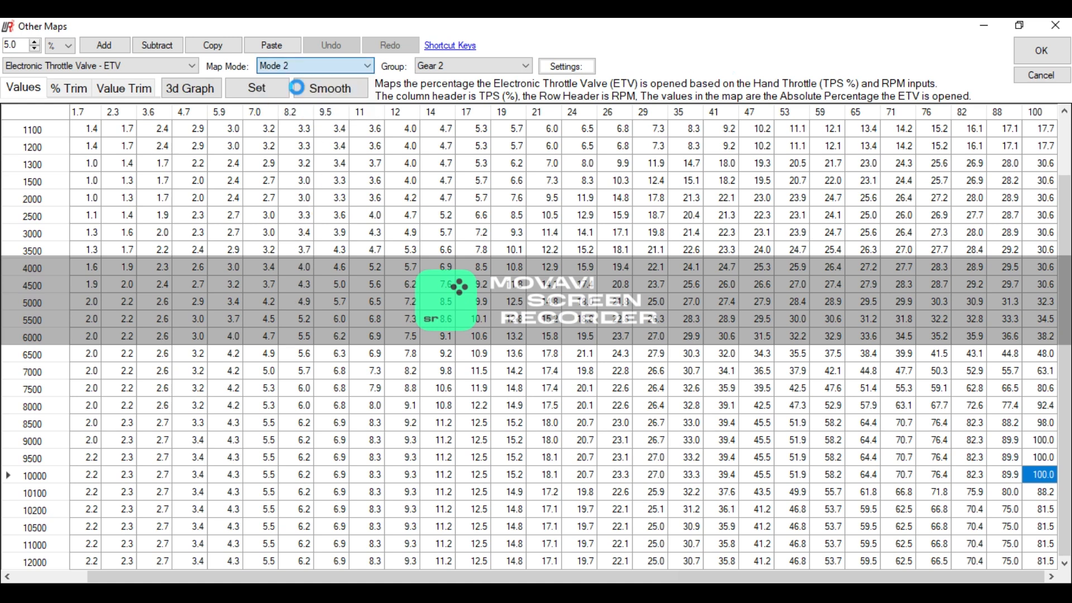
{"action": "left_click", "coordinate": [450, 66]}
{"action": "left_click", "coordinate": [434, 91]}
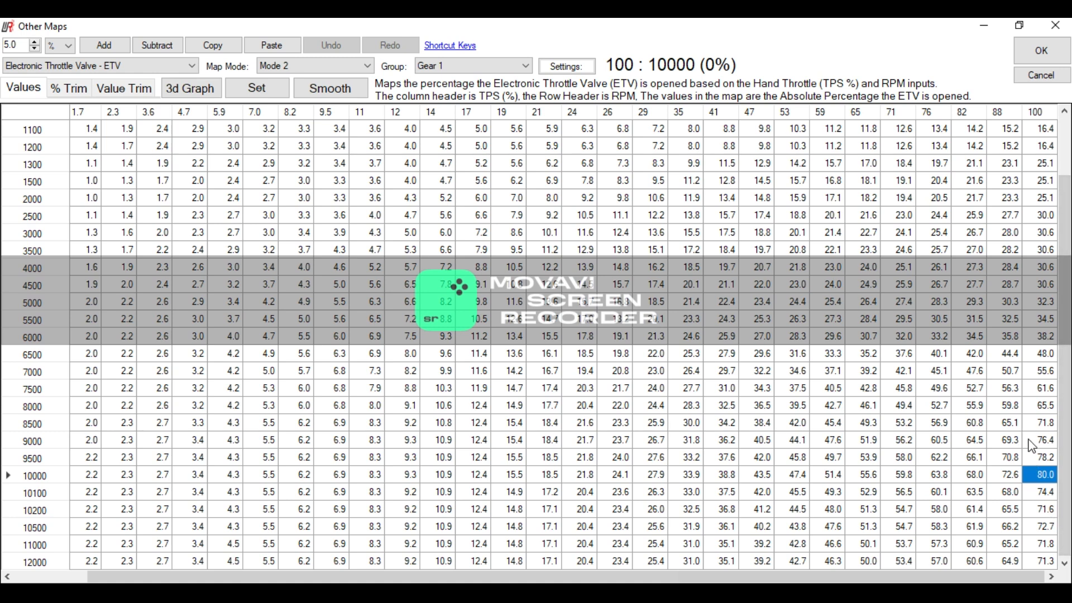
{"action": "left_click", "coordinate": [441, 68]}
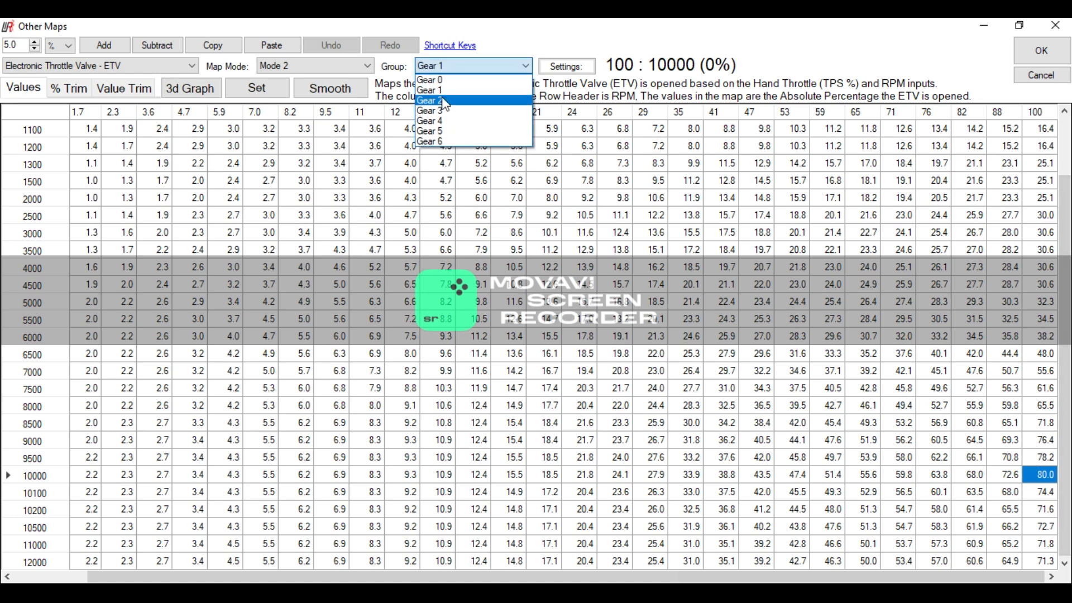
{"action": "left_click", "coordinate": [445, 101]}
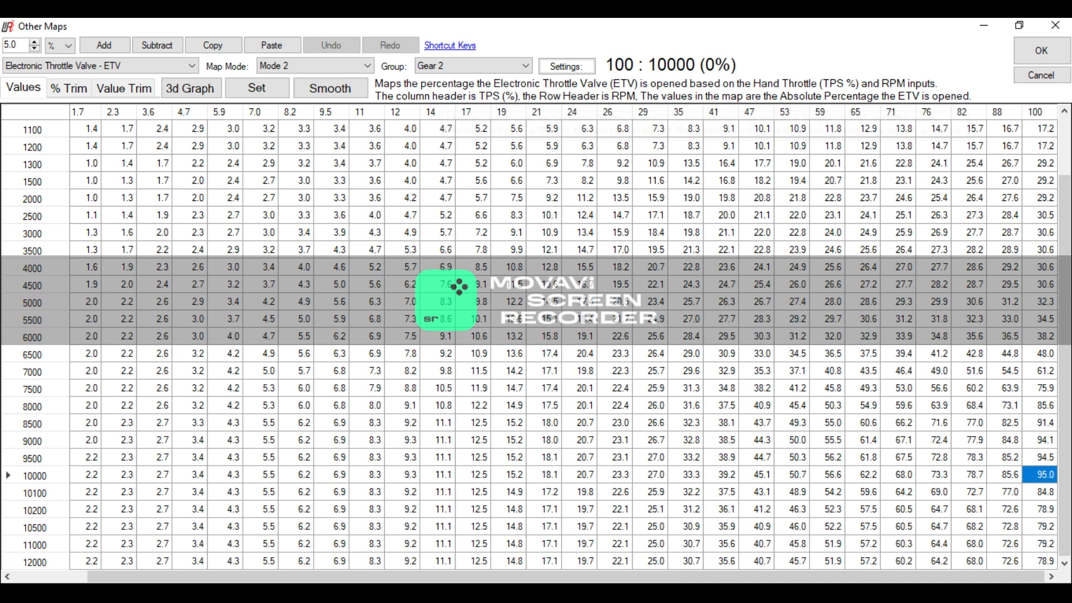
- Review the Mode 2 ETV maps for Gear 3 through Gear 6, comparing their full-throttle openings
{"action": "left_click", "coordinate": [438, 66]}
{"action": "left_click", "coordinate": [441, 96]}
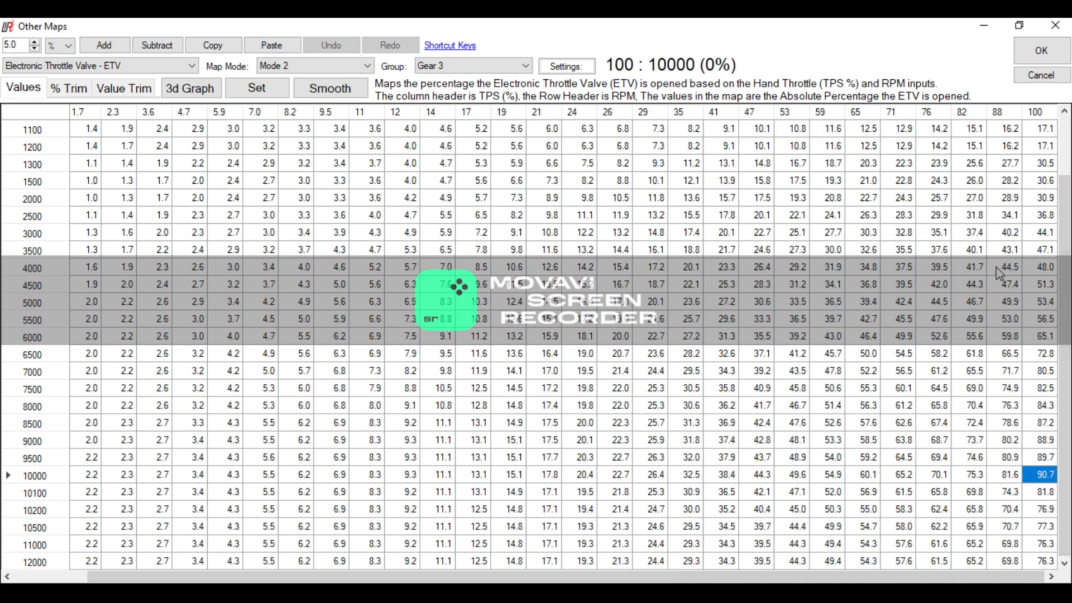
{"action": "left_click", "coordinate": [449, 65]}
{"action": "left_click", "coordinate": [449, 120]}
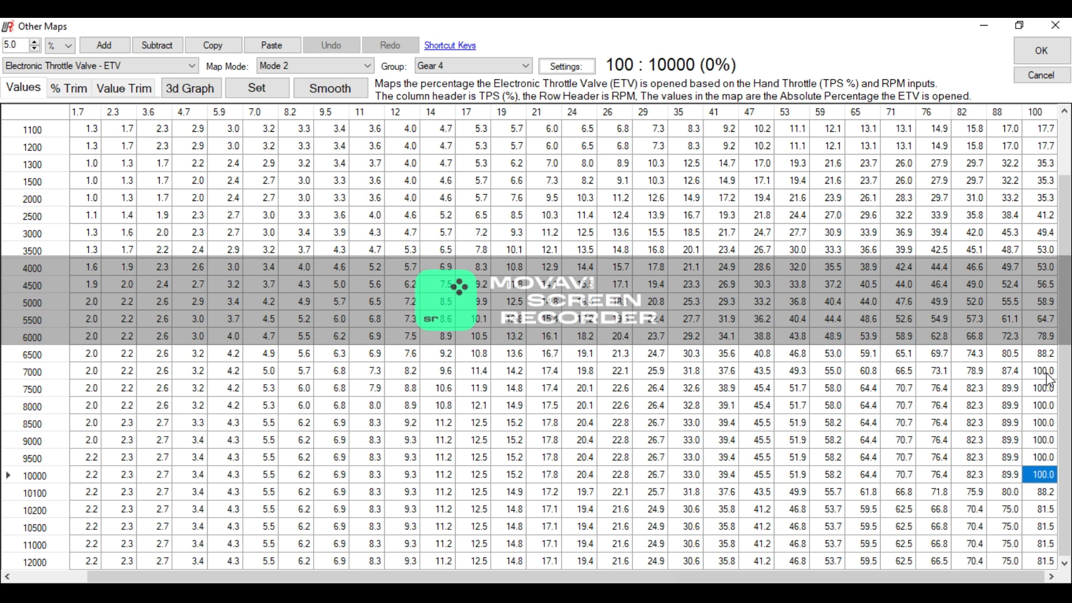
{"action": "left_click", "coordinate": [447, 67]}
{"action": "left_click", "coordinate": [469, 133]}
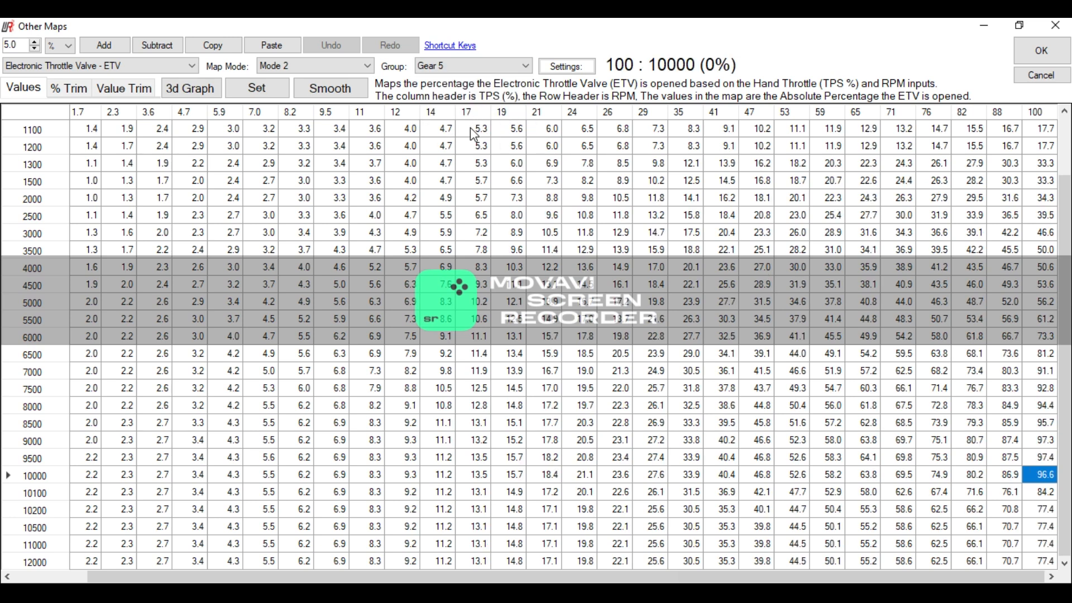
{"action": "left_click", "coordinate": [442, 65]}
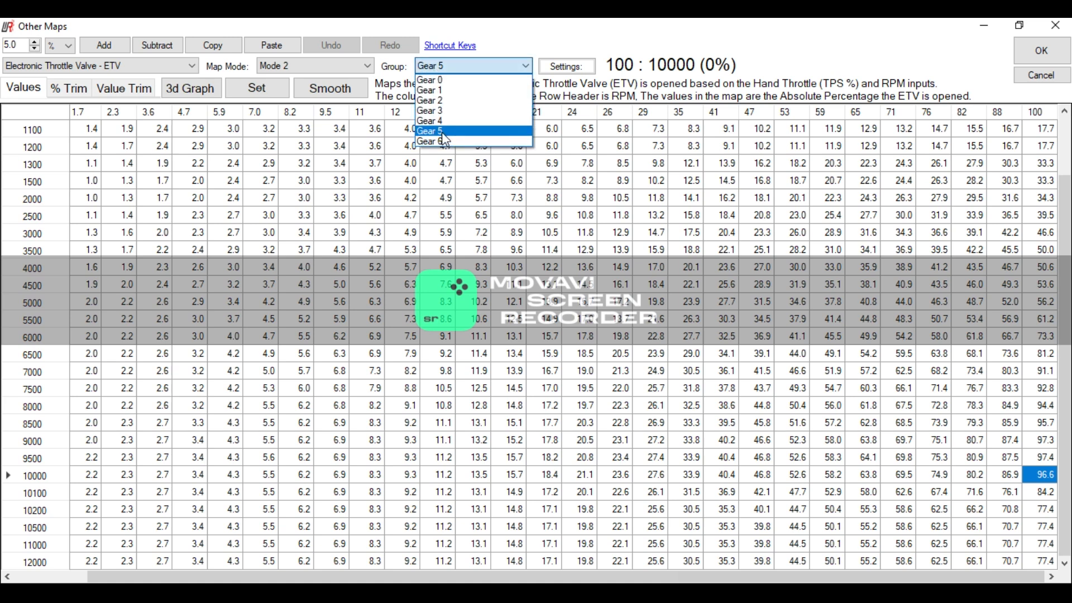
{"action": "left_click", "coordinate": [447, 142]}
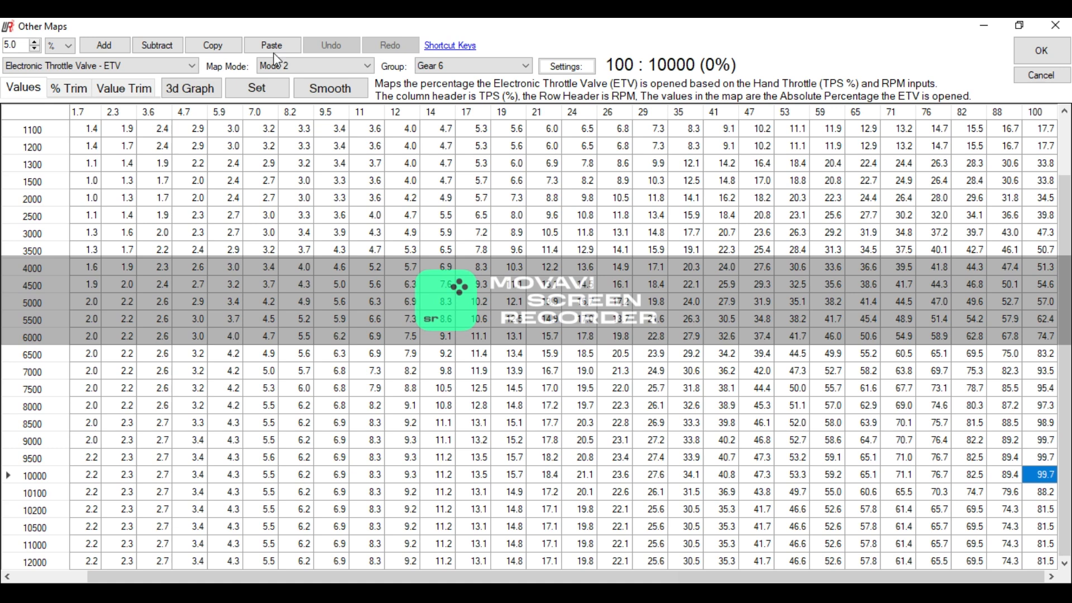
- Switch the ETV map to Mode 3 and review its maps for Gear 5, Gear 4 and Gear 3
{"action": "left_click", "coordinate": [298, 66]}
{"action": "left_click", "coordinate": [300, 100]}
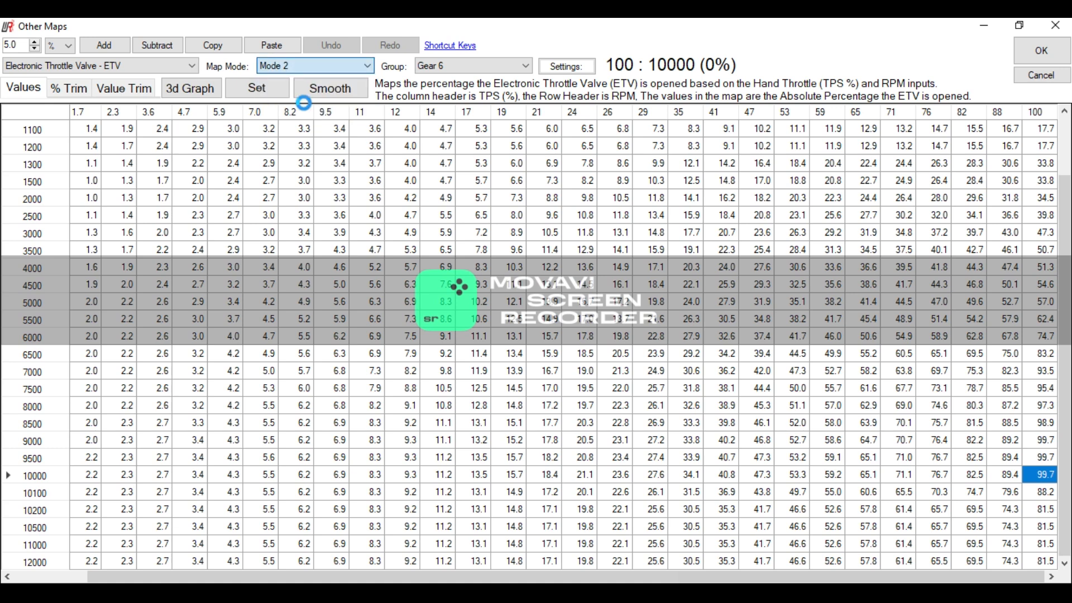
{"action": "left_click", "coordinate": [502, 66]}
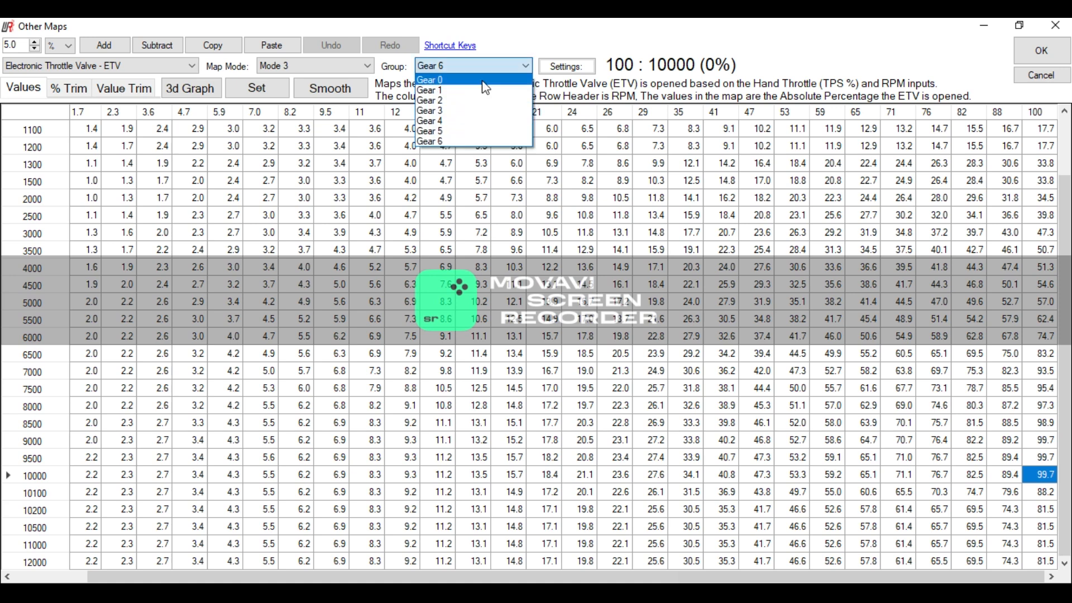
{"action": "left_click", "coordinate": [469, 132]}
{"action": "left_click", "coordinate": [453, 67]}
{"action": "left_click", "coordinate": [451, 126]}
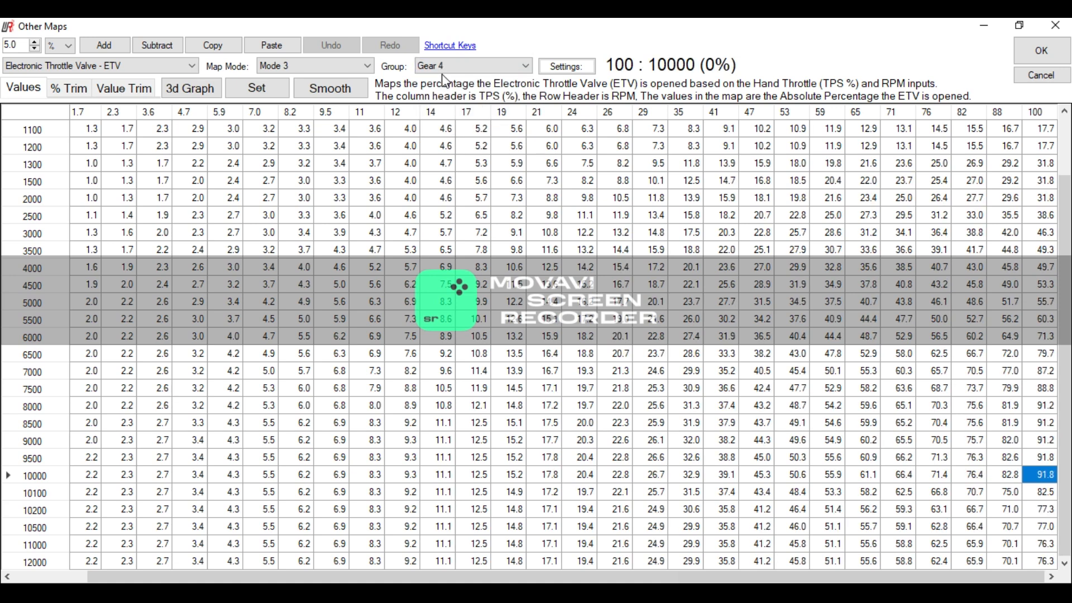
{"action": "left_click", "coordinate": [451, 66]}
{"action": "left_click", "coordinate": [439, 110]}
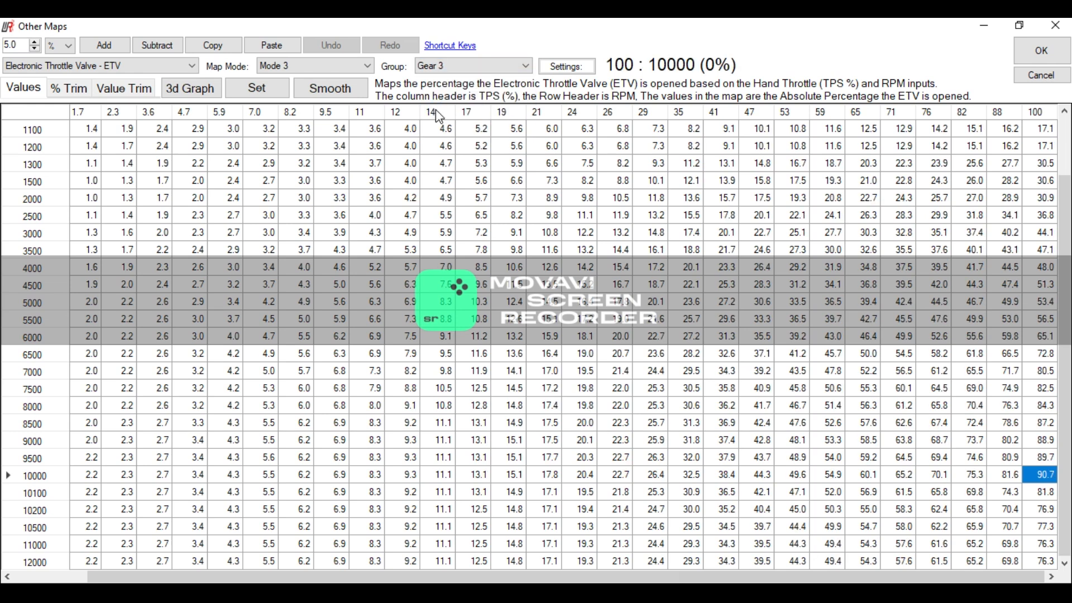
- Review the Mode 3 ETV maps for Gear 2, Gear 1 and Gear 0
{"action": "left_click", "coordinate": [449, 66]}
{"action": "left_click", "coordinate": [448, 103]}
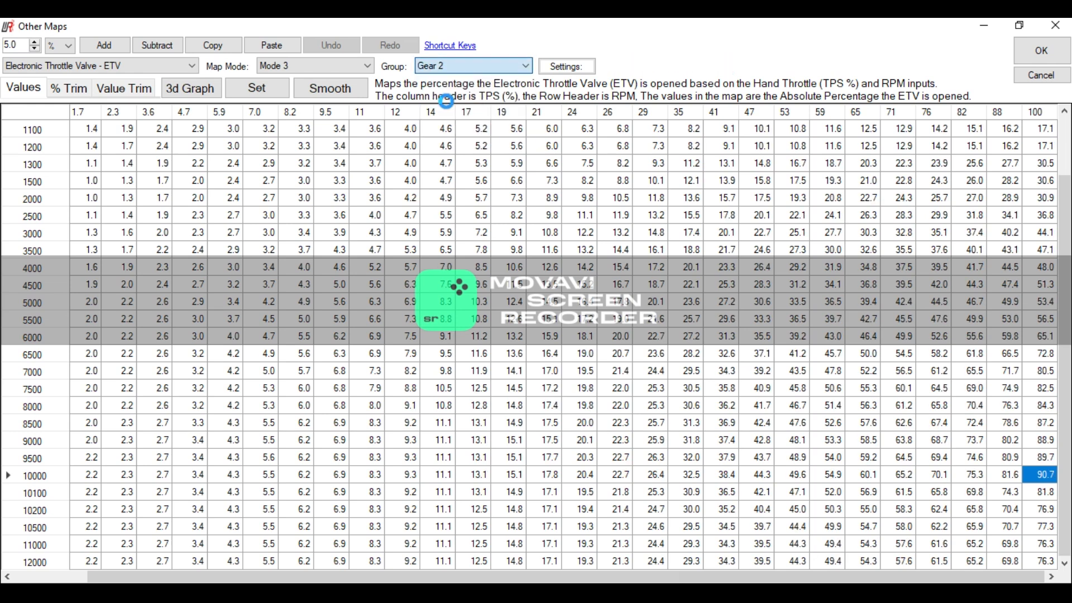
{"action": "left_click", "coordinate": [449, 65]}
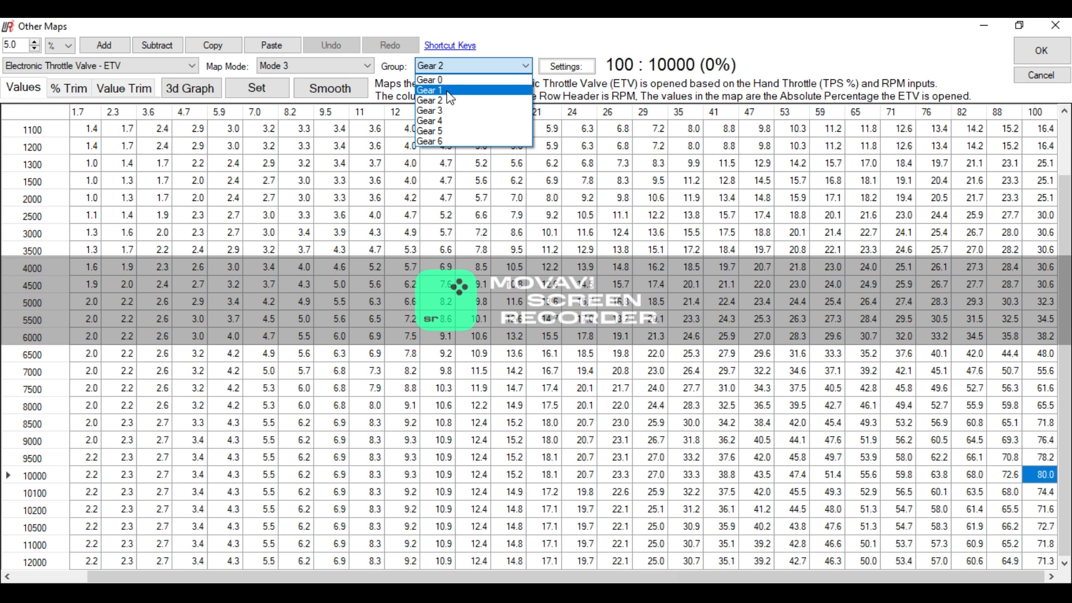
{"action": "left_click", "coordinate": [451, 90]}
{"action": "left_click", "coordinate": [453, 70]}
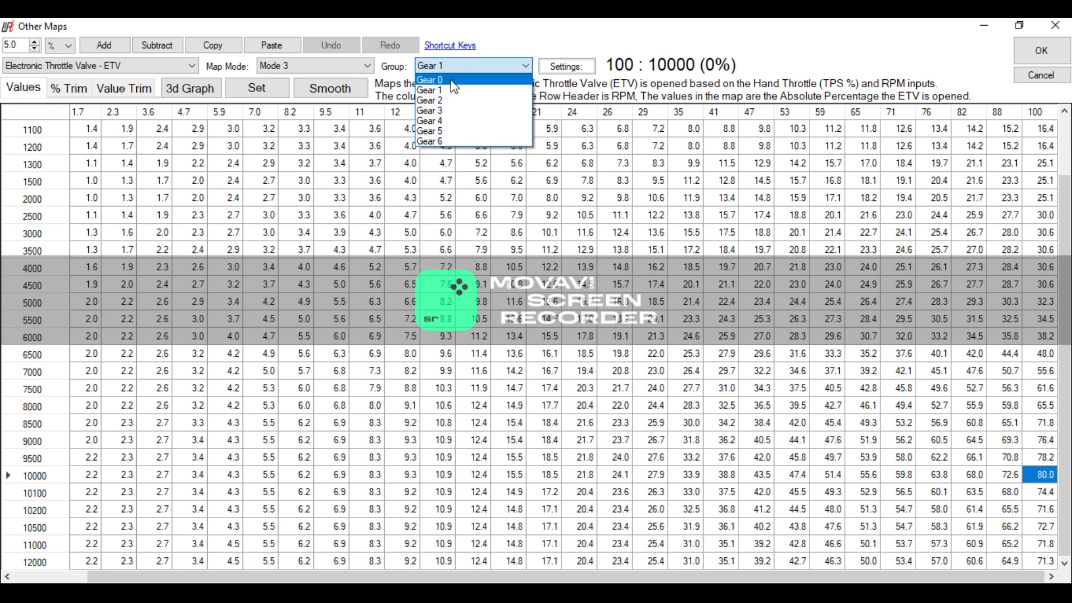
{"action": "left_click", "coordinate": [456, 81]}
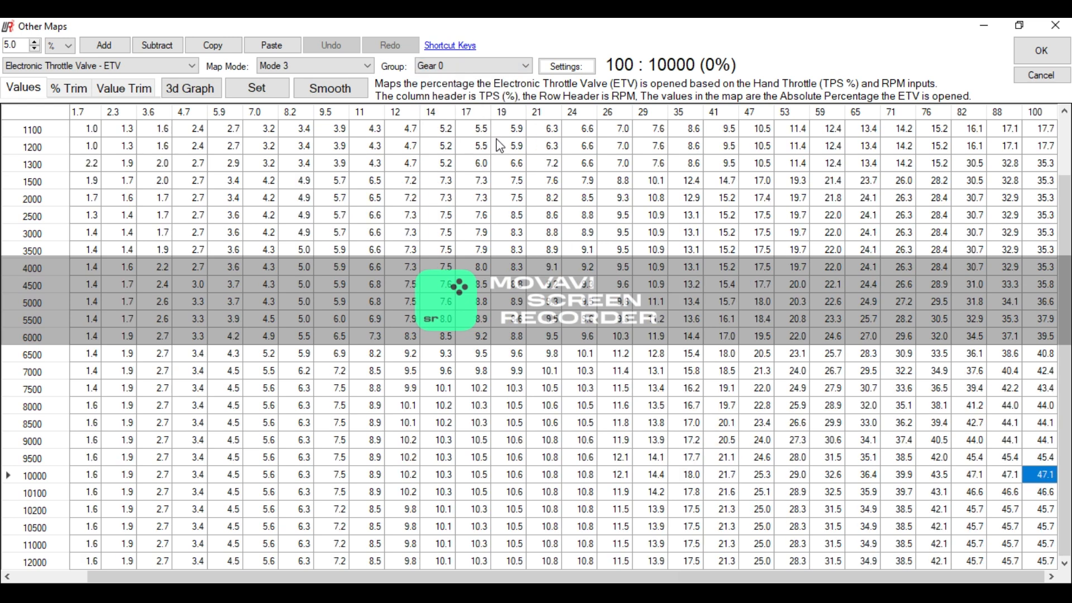
- Switch the ETV map to Mode 4 and review its maps for Gear 0, Gear 6, Gear 5 and Gear 4
{"action": "left_click", "coordinate": [323, 69]}
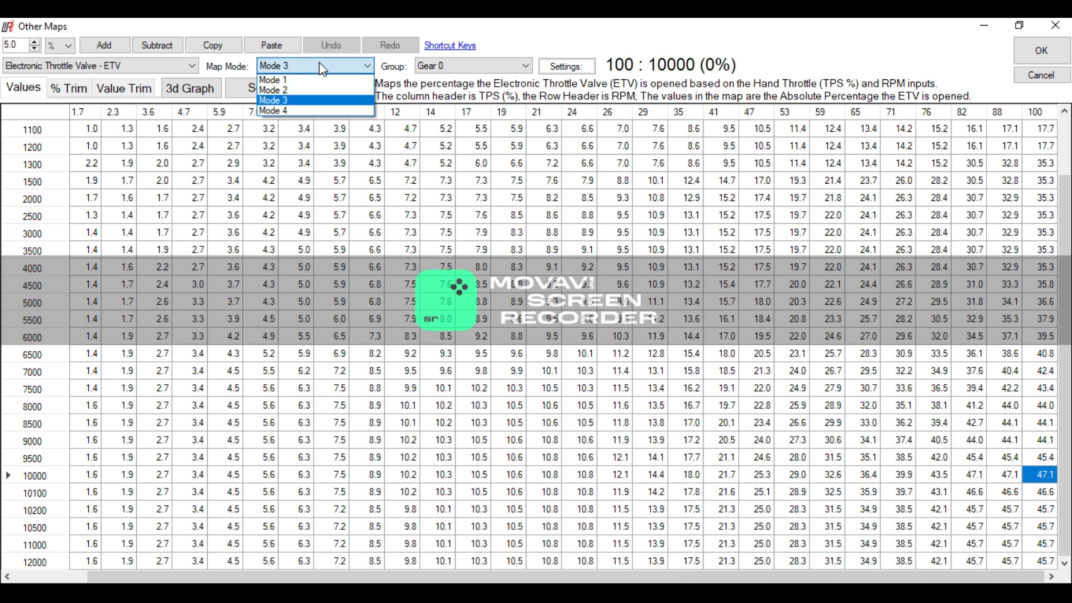
{"action": "left_click", "coordinate": [307, 110]}
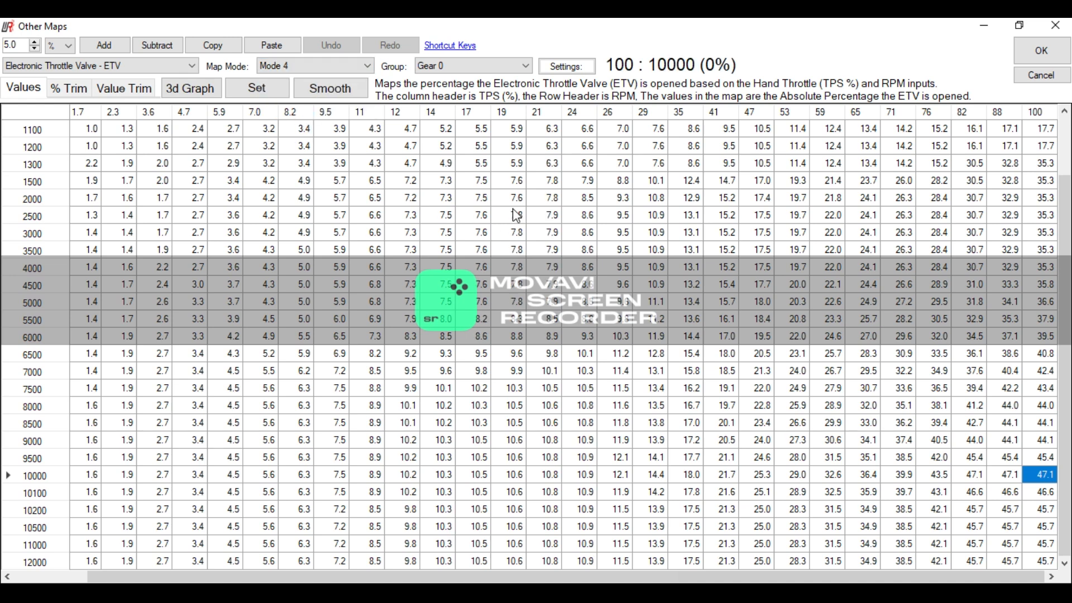
{"action": "left_click", "coordinate": [420, 67]}
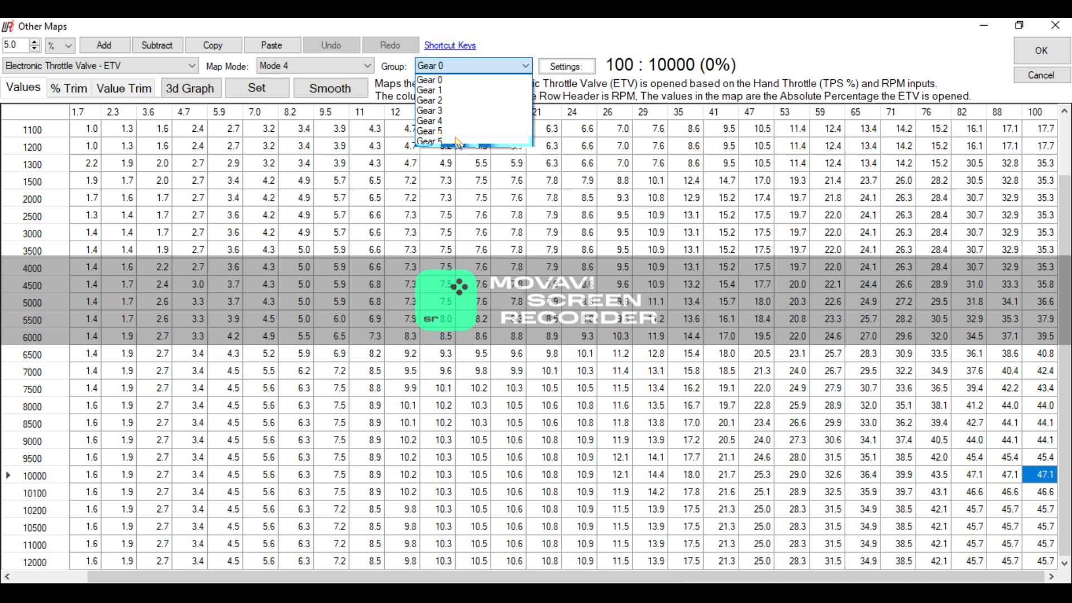
{"action": "left_click", "coordinate": [456, 137]}
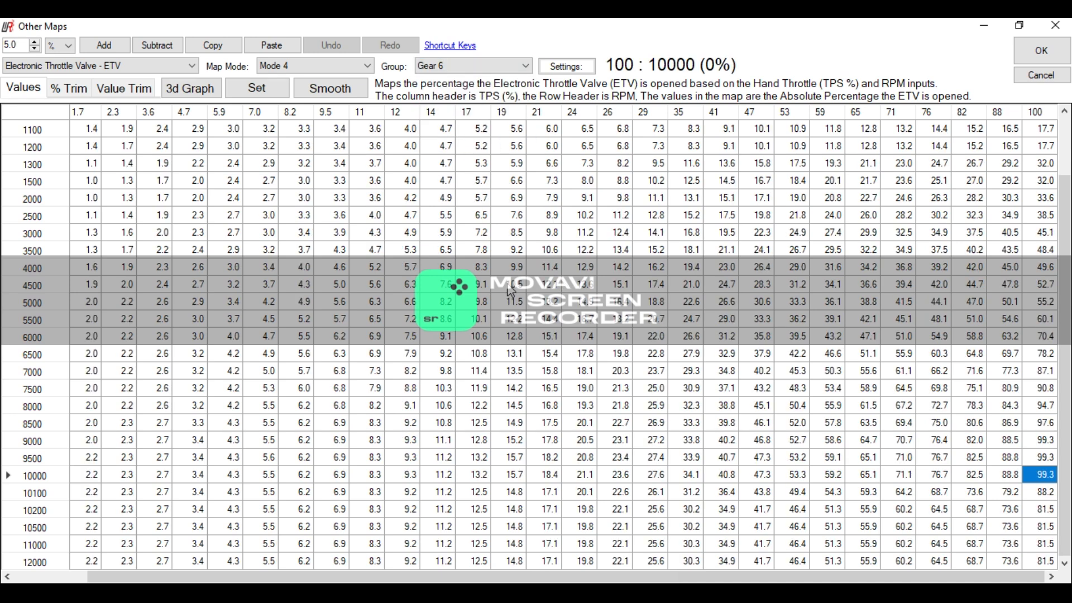
{"action": "left_click", "coordinate": [444, 66]}
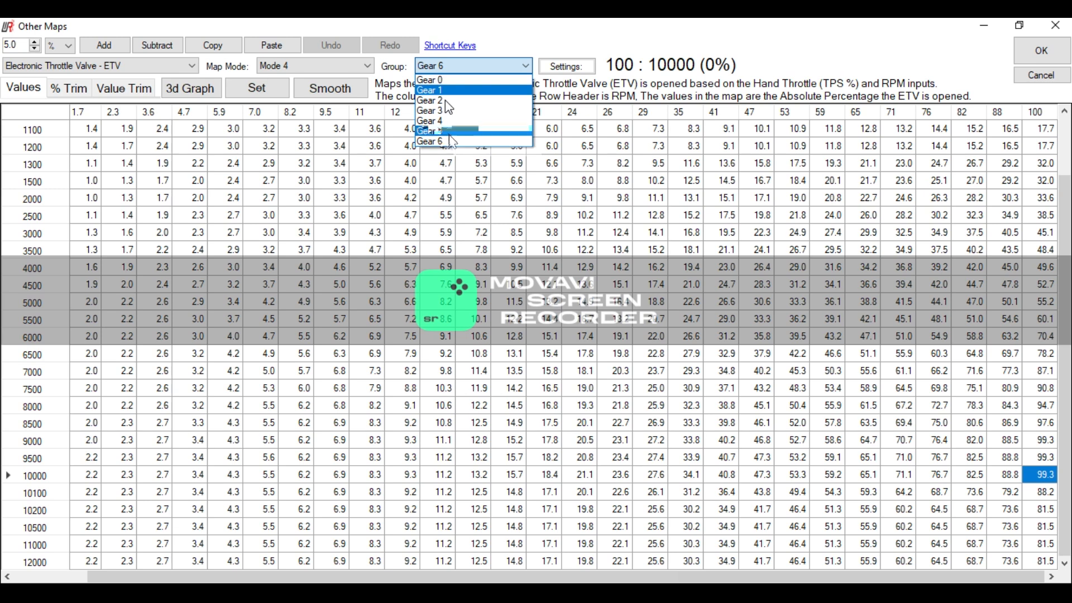
{"action": "left_click", "coordinate": [450, 132]}
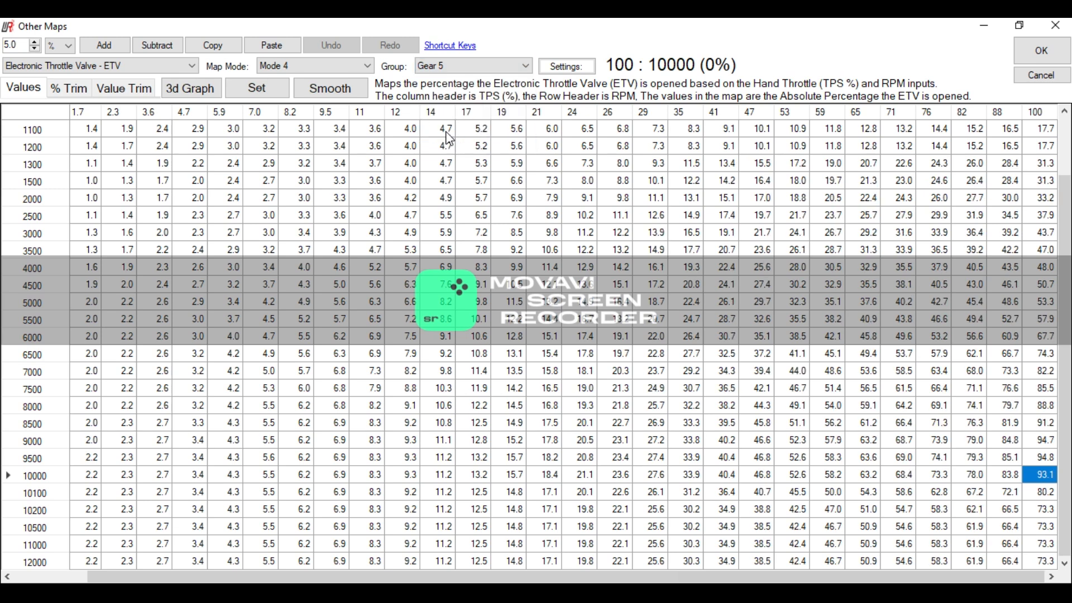
{"action": "left_click", "coordinate": [441, 66]}
{"action": "left_click", "coordinate": [448, 120]}
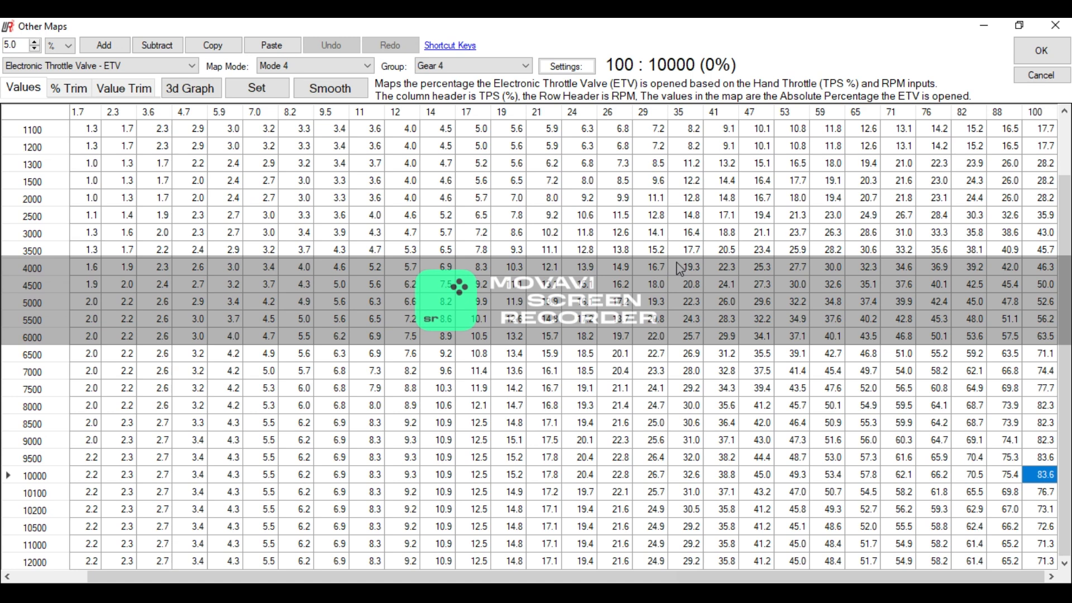
- Review the ETV Limit - RPM map, and open the ETV Deceleration map to examine its throttle openings per gear
{"action": "left_click", "coordinate": [149, 67]}
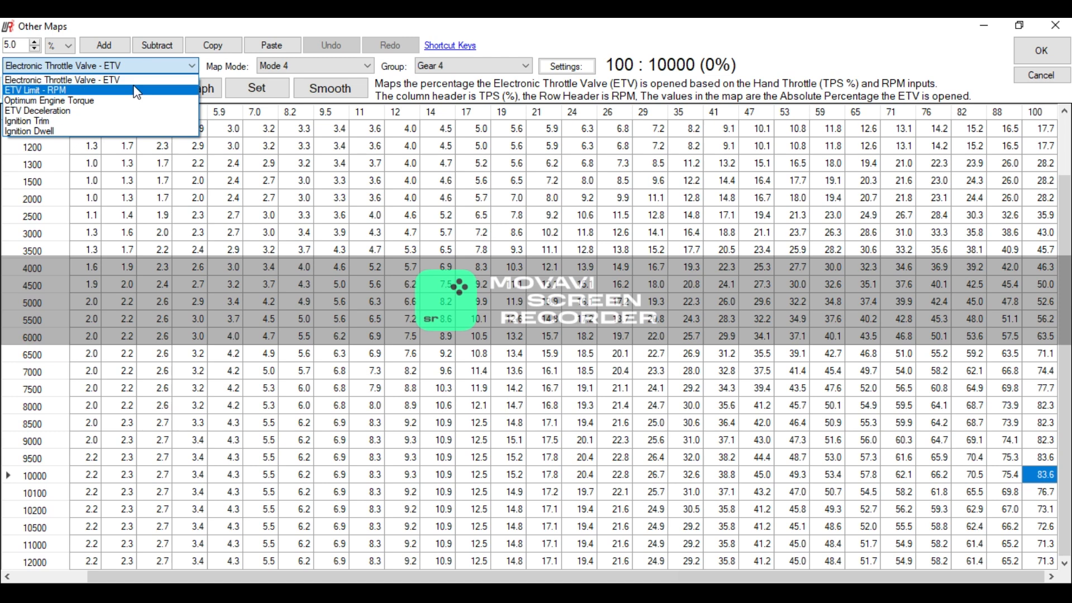
{"action": "left_click", "coordinate": [149, 89]}
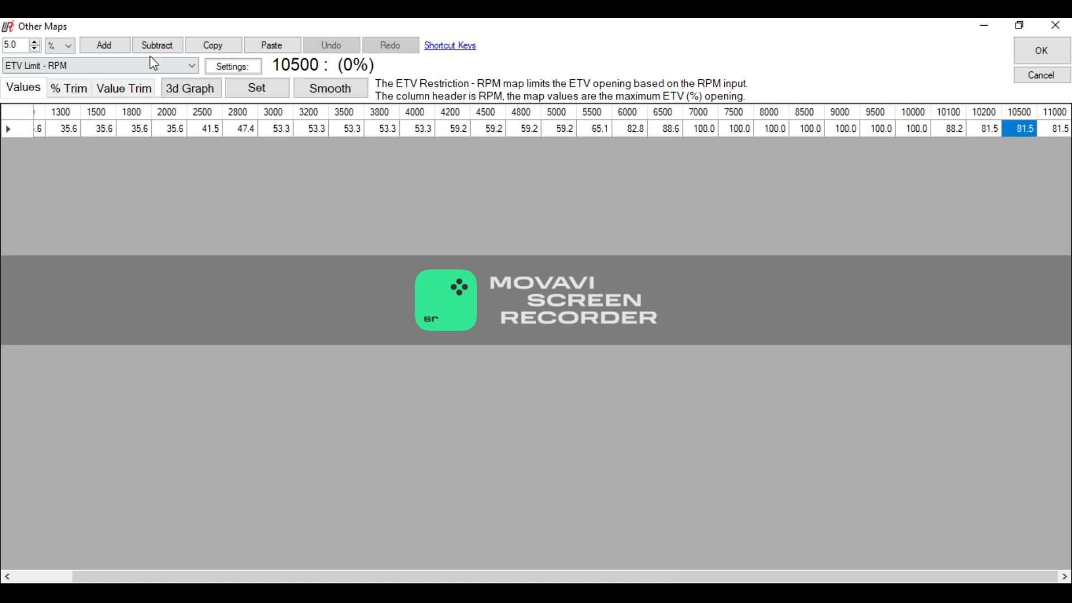
{"action": "left_click", "coordinate": [163, 65]}
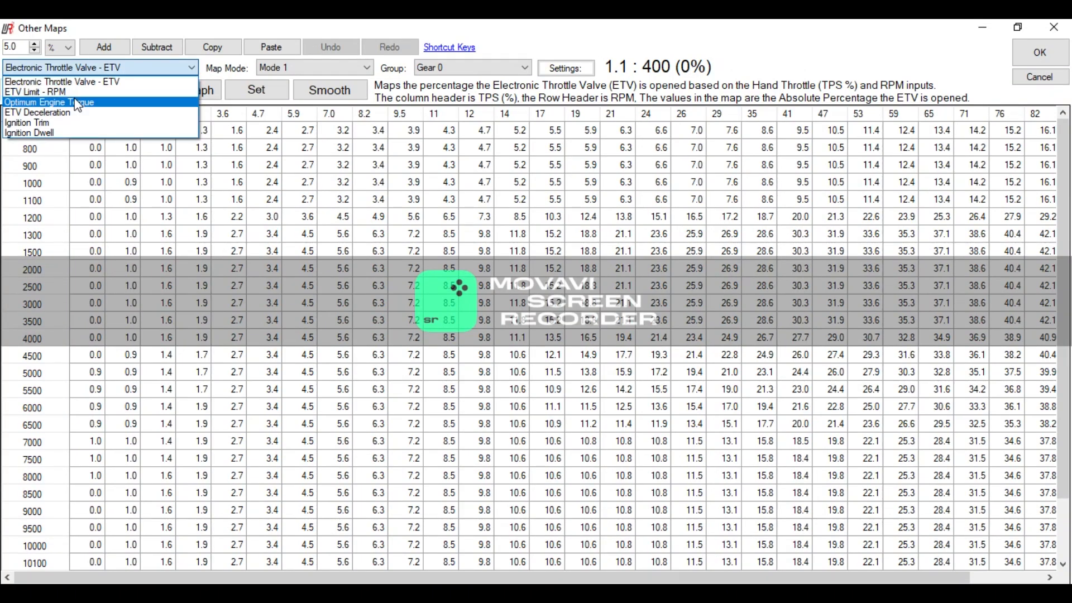
{"action": "left_click", "coordinate": [77, 113]}
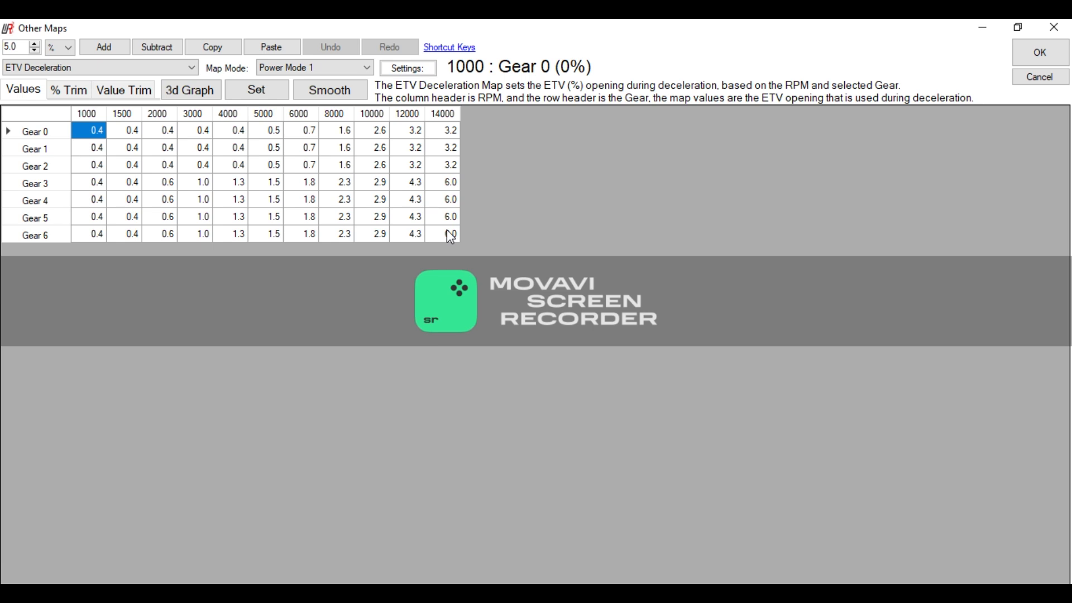
- Compare the ETV Deceleration map in Power Mode 2 and Power Mode 3, and return it to Power Mode 1
{"action": "left_click", "coordinate": [331, 69]}
{"action": "left_click", "coordinate": [321, 103]}
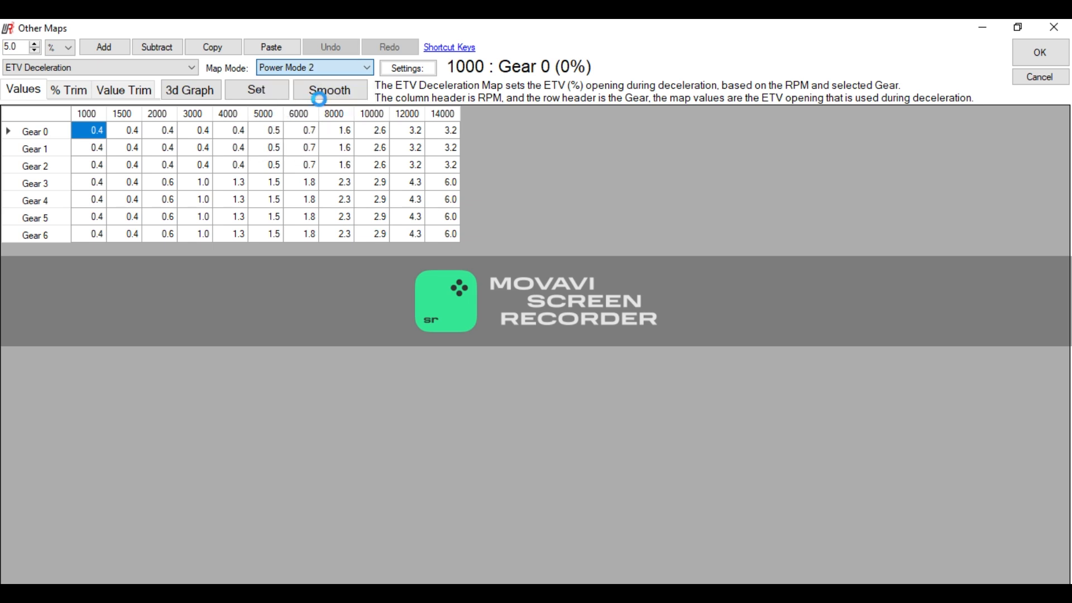
{"action": "left_click", "coordinate": [317, 72]}
{"action": "left_click", "coordinate": [313, 121]}
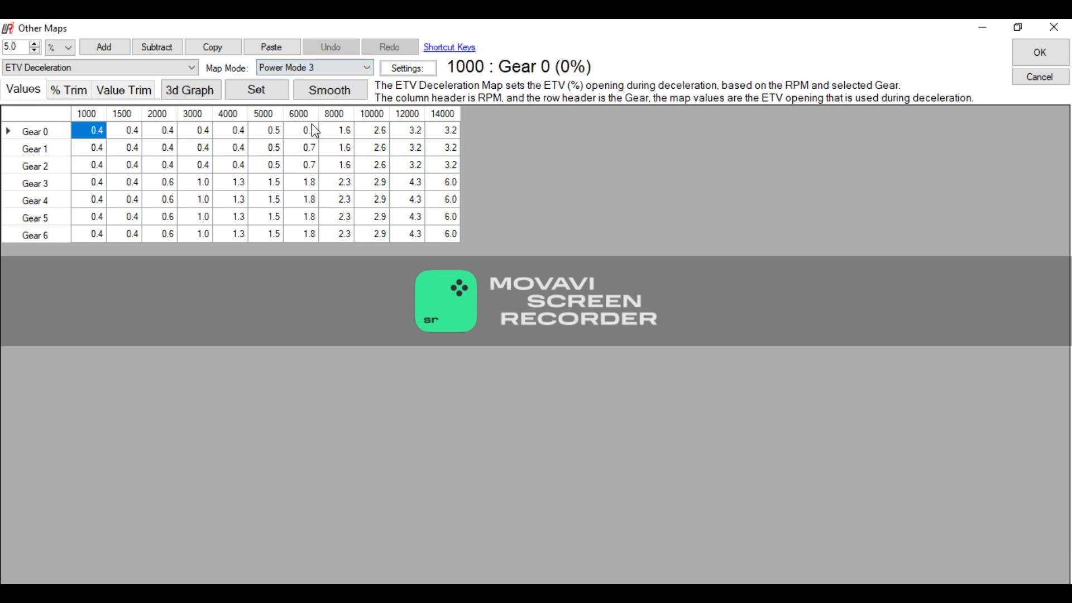
{"action": "left_click", "coordinate": [313, 66]}
{"action": "left_click", "coordinate": [307, 81]}
- Open the Ignition Trim map and review the Gear 1 trim values for cylinder 1 across the RPM range
{"action": "left_click", "coordinate": [133, 71]}
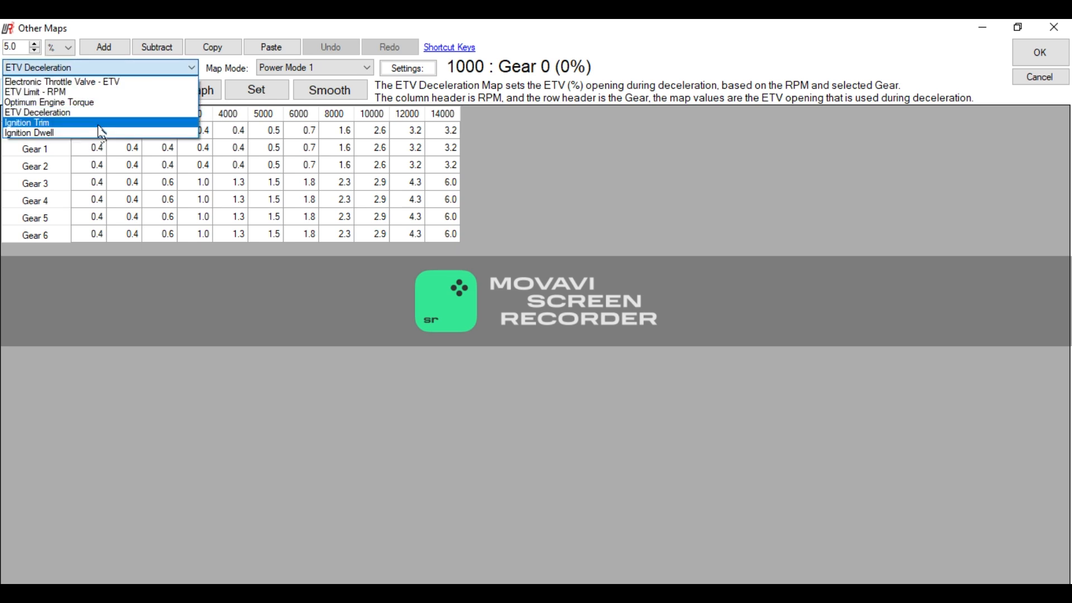
{"action": "left_click", "coordinate": [96, 122]}
{"action": "scroll", "coordinate": [578, 356], "scroll_direction": "down", "scroll_amount": 3}
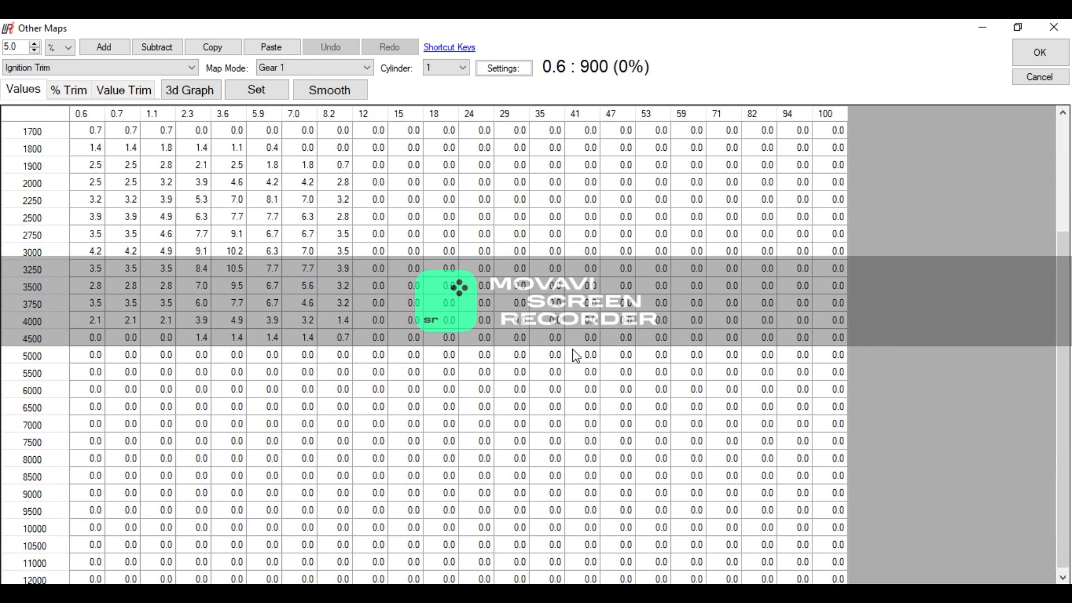
{"action": "scroll", "coordinate": [579, 357], "scroll_direction": "up", "scroll_amount": 3}
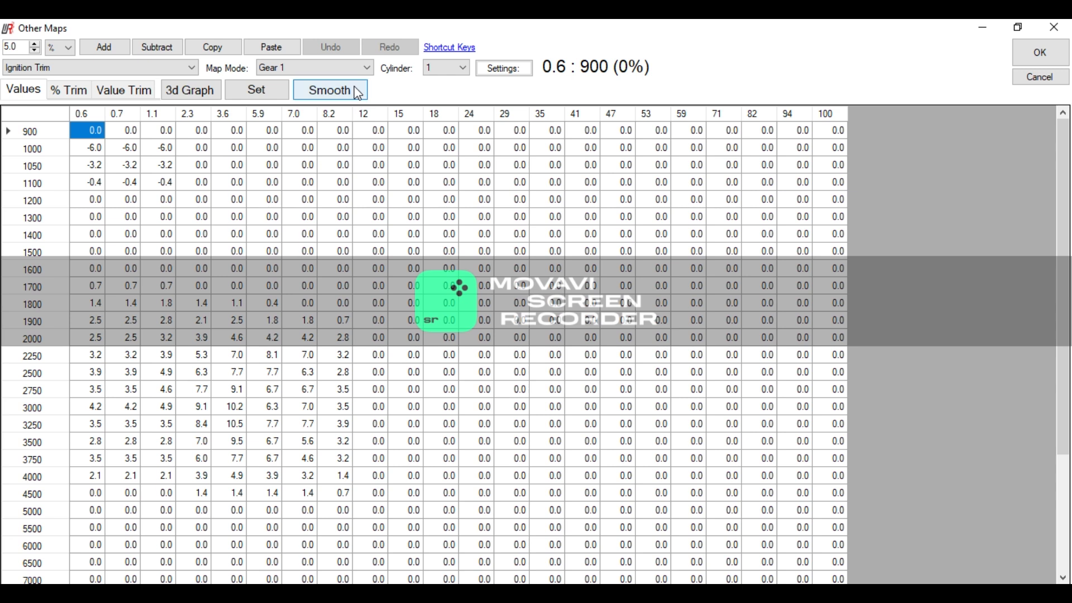
- Review the Gear 1 Ignition Trim maps for cylinder 2 and cylinder 3
{"action": "left_click", "coordinate": [444, 71]}
{"action": "left_click", "coordinate": [449, 88]}
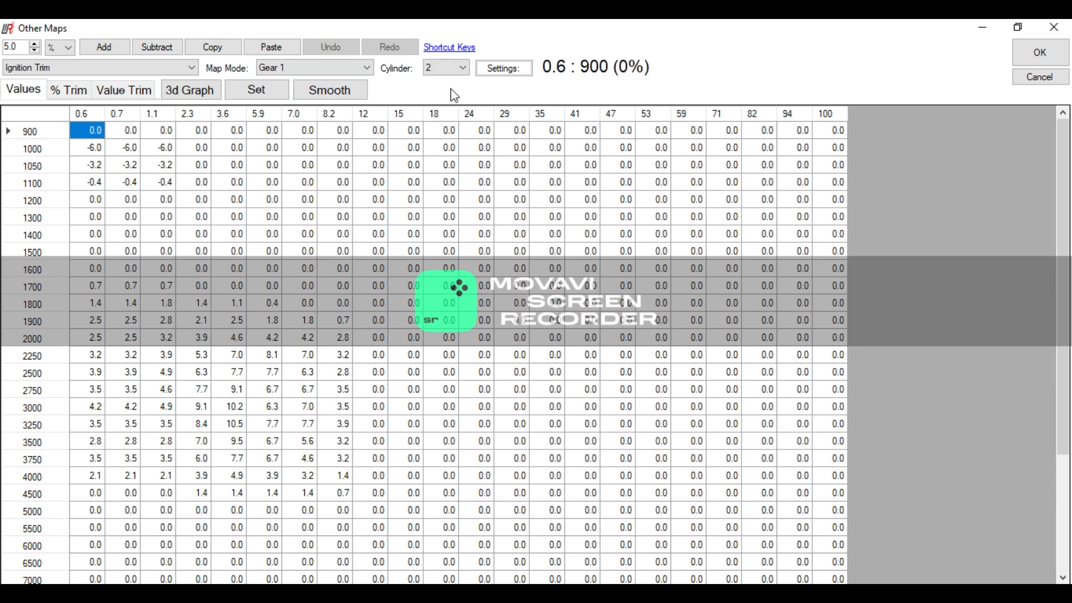
{"action": "left_click", "coordinate": [445, 69]}
{"action": "left_click", "coordinate": [439, 96]}
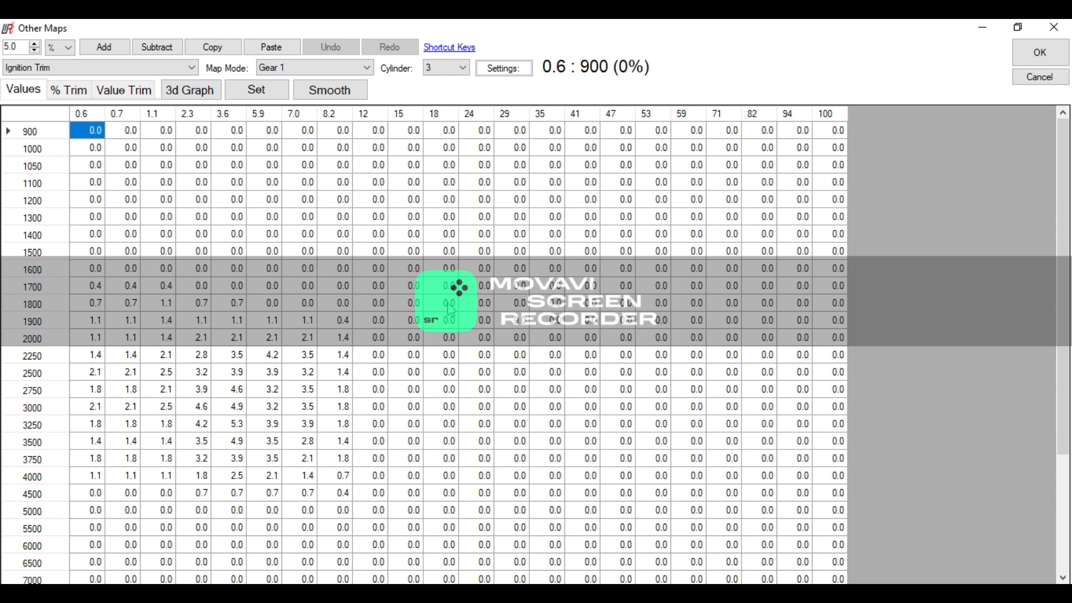
{"action": "left_click", "coordinate": [145, 69]}
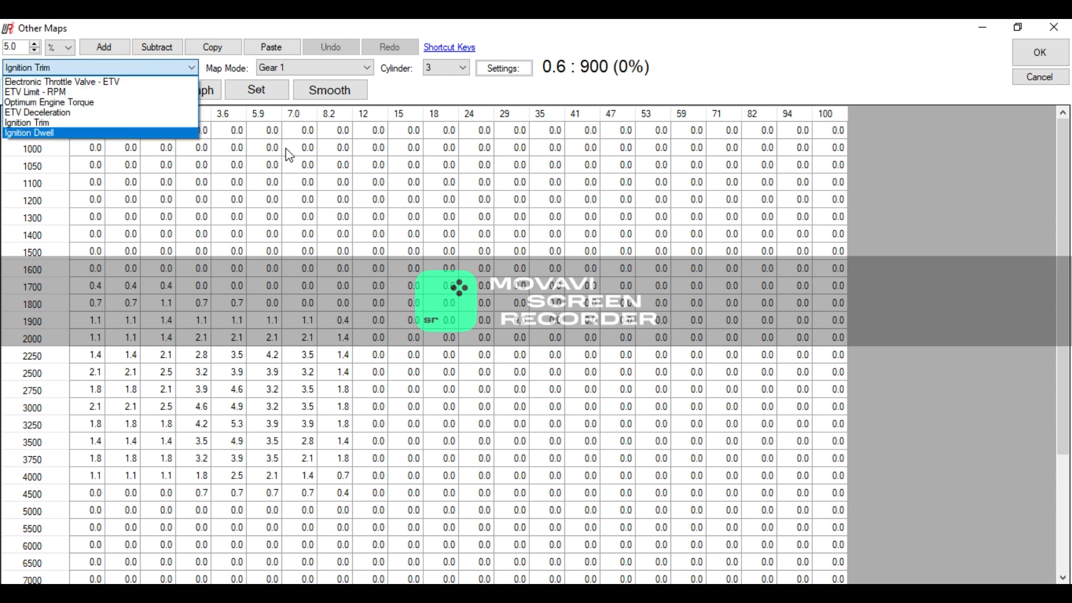
{"action": "left_click", "coordinate": [905, 211]}
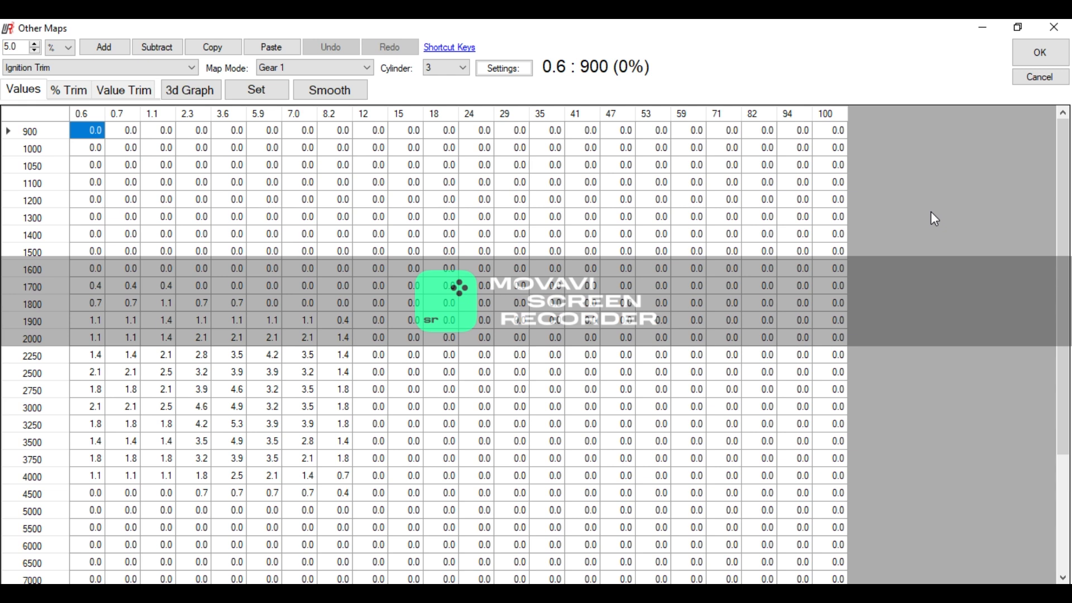